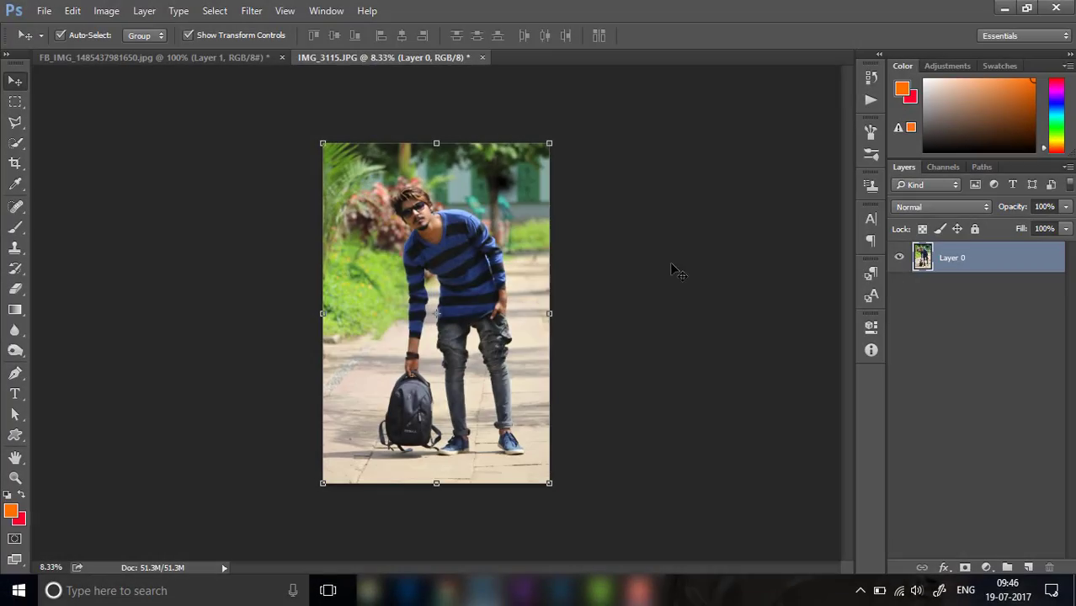
# Open the Filter menu for the IMG_3115.JPG portrait on Layer 0.
pyautogui.click(248, 12)
# In Camera Raw Basic, set Clarity +18, Shadows +38, Whites +25 and Blacks +19.
pyautogui.click(346, 105)
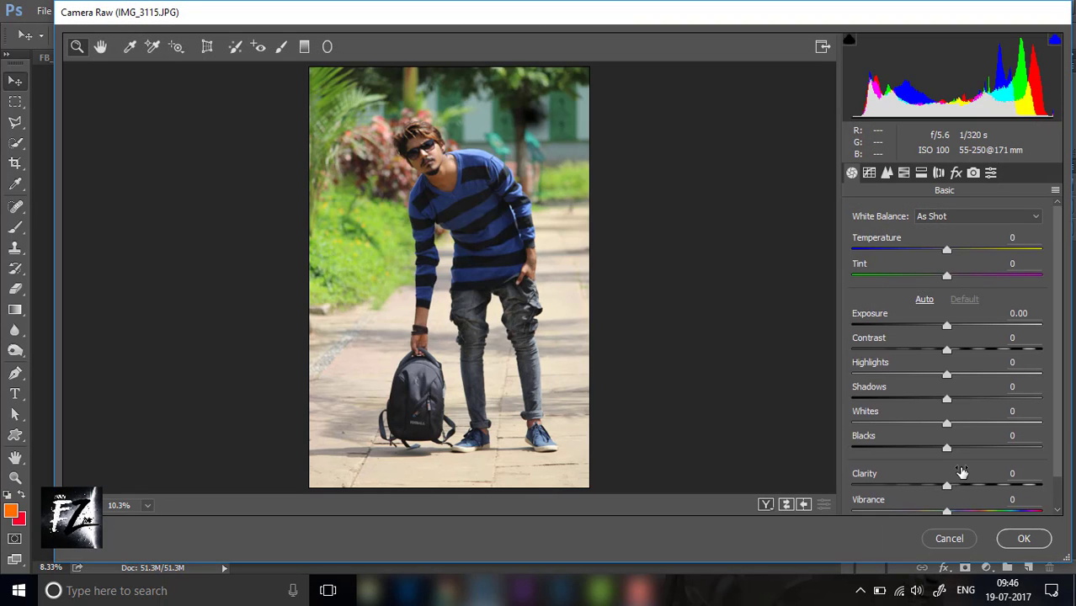
pyautogui.scroll(-1, 963, 473)
pyautogui.scroll(-1, 976, 470)
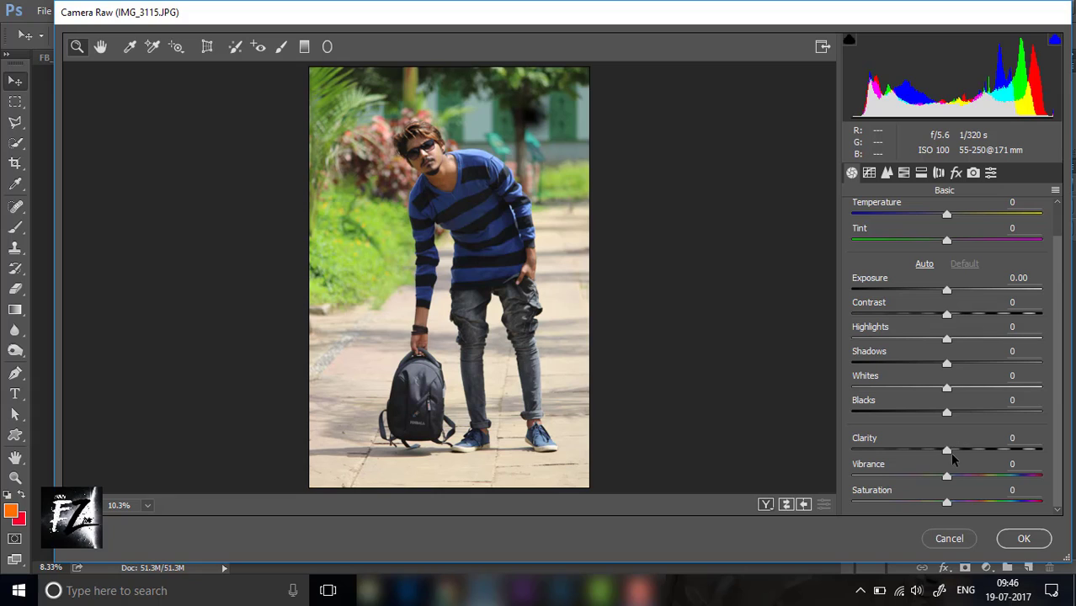
pyautogui.moveTo(958, 453); pyautogui.dragTo(969, 455)
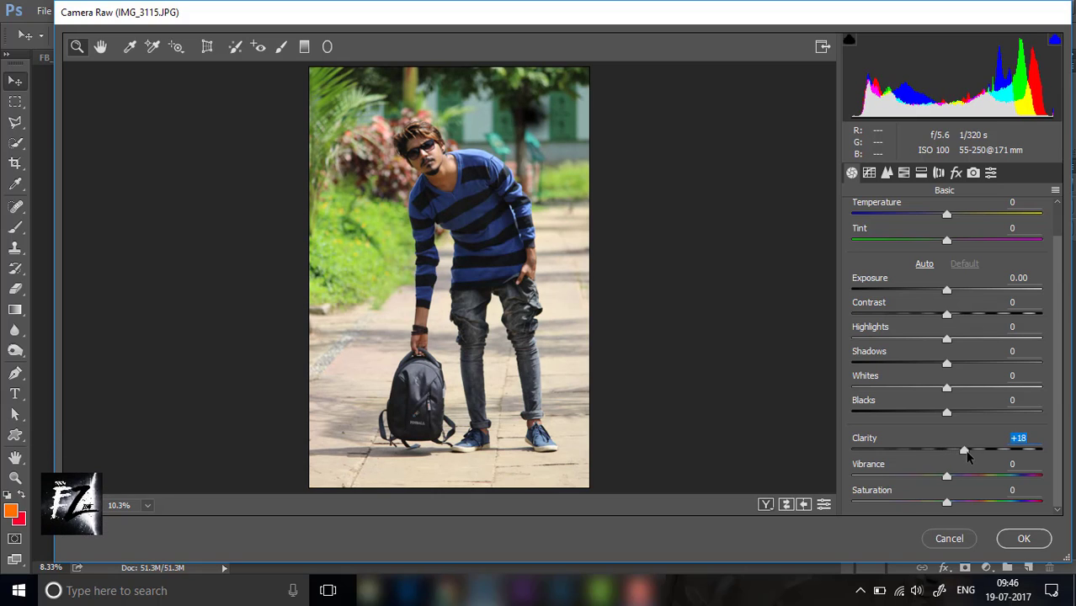
pyautogui.moveTo(962, 413); pyautogui.dragTo(983, 365)
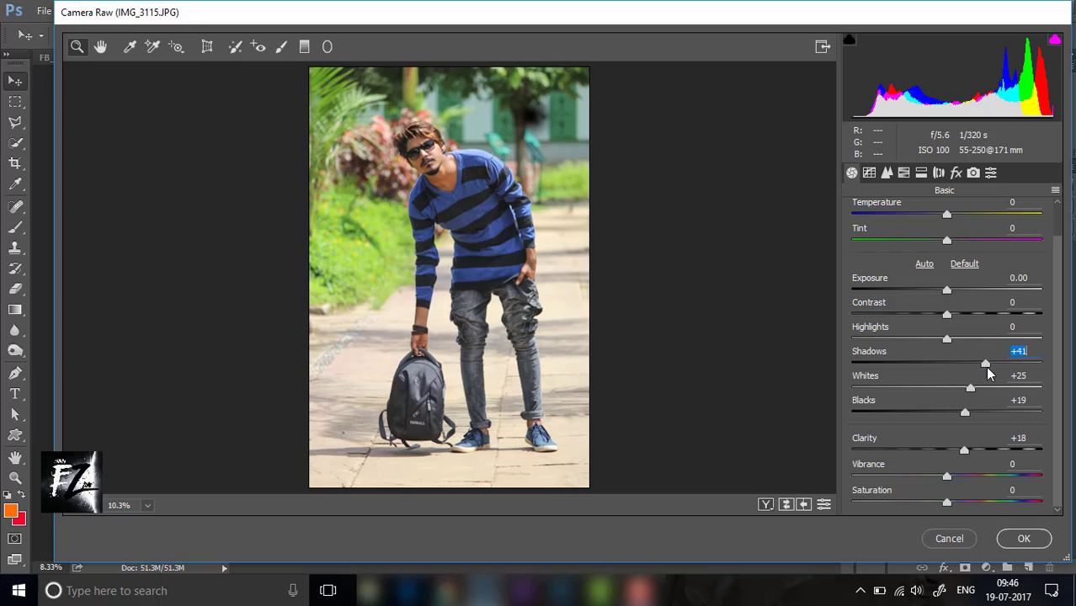
pyautogui.click(922, 172)
# Raise HSL saturation to Greens +57 and Aquas and Blues +26, with Yellows reset to 0.
pyautogui.click(903, 172)
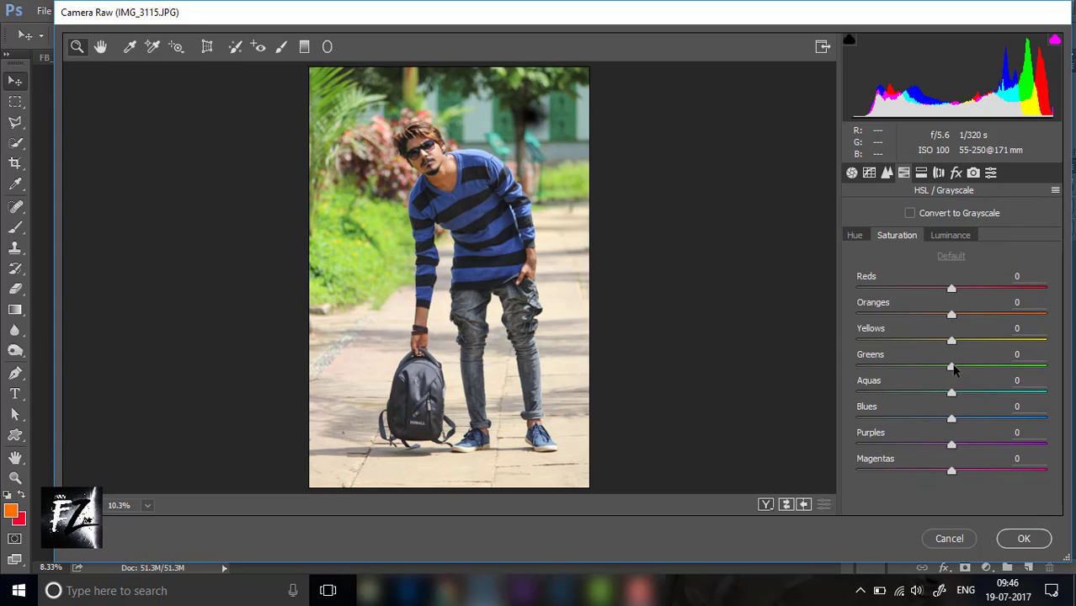
pyautogui.moveTo(952, 367)
pyautogui.mouseDown()
pyautogui.moveTo(1033, 368)
pyautogui.moveTo(1007, 368)
pyautogui.mouseUp()
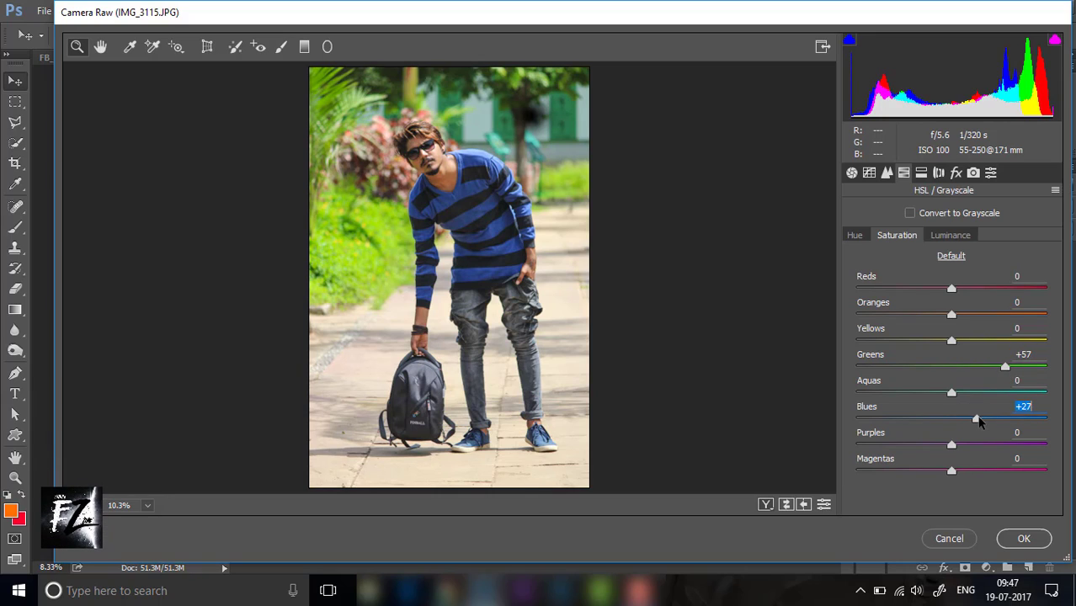
pyautogui.moveTo(979, 421); pyautogui.dragTo(978, 419)
pyautogui.moveTo(974, 394); pyautogui.dragTo(985, 399)
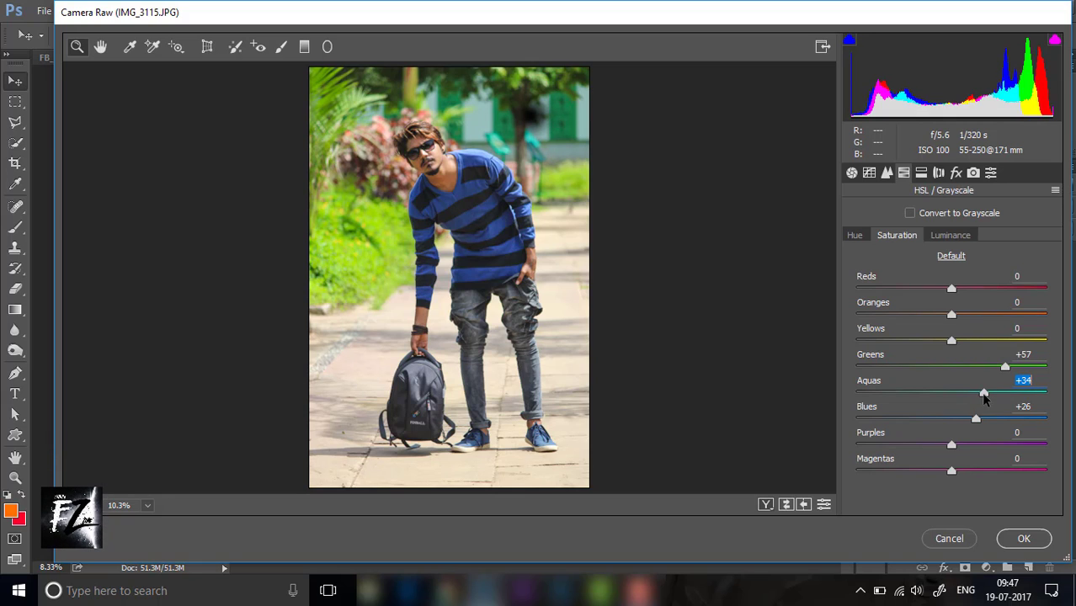
pyautogui.moveTo(951, 341); pyautogui.dragTo(1040, 341)
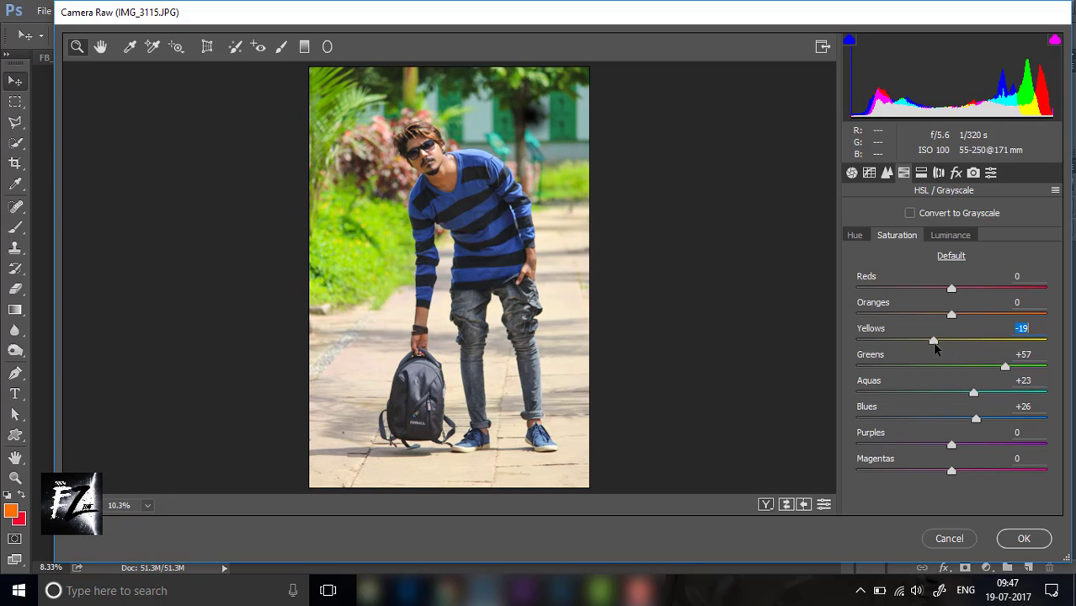
pyautogui.doubleClick(985, 342)
# Raise Basic Clarity to +48 and apply the Camera Raw filter to Layer 0.
pyautogui.click(852, 172)
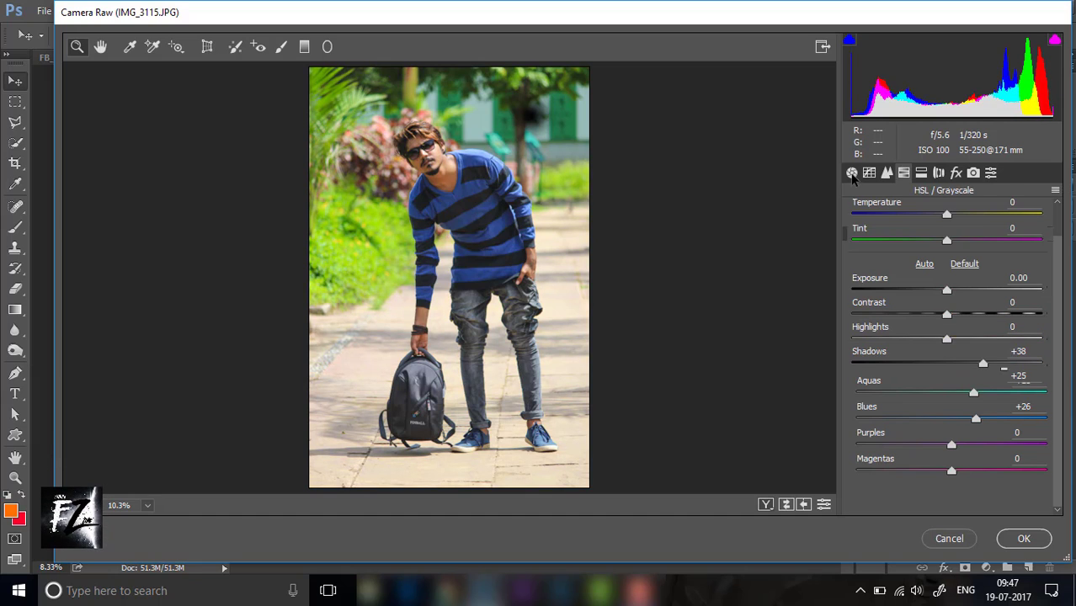
pyautogui.click(992, 453)
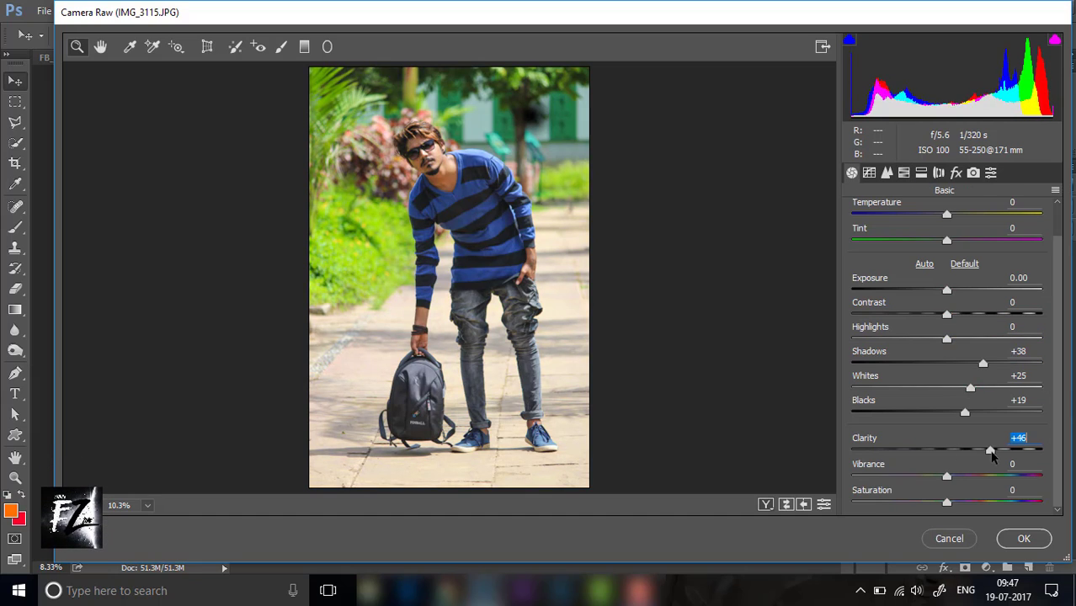
pyautogui.moveTo(992, 453)
pyautogui.mouseDown()
pyautogui.moveTo(1002, 455)
pyautogui.moveTo(976, 457)
pyautogui.moveTo(994, 455)
pyautogui.mouseUp()
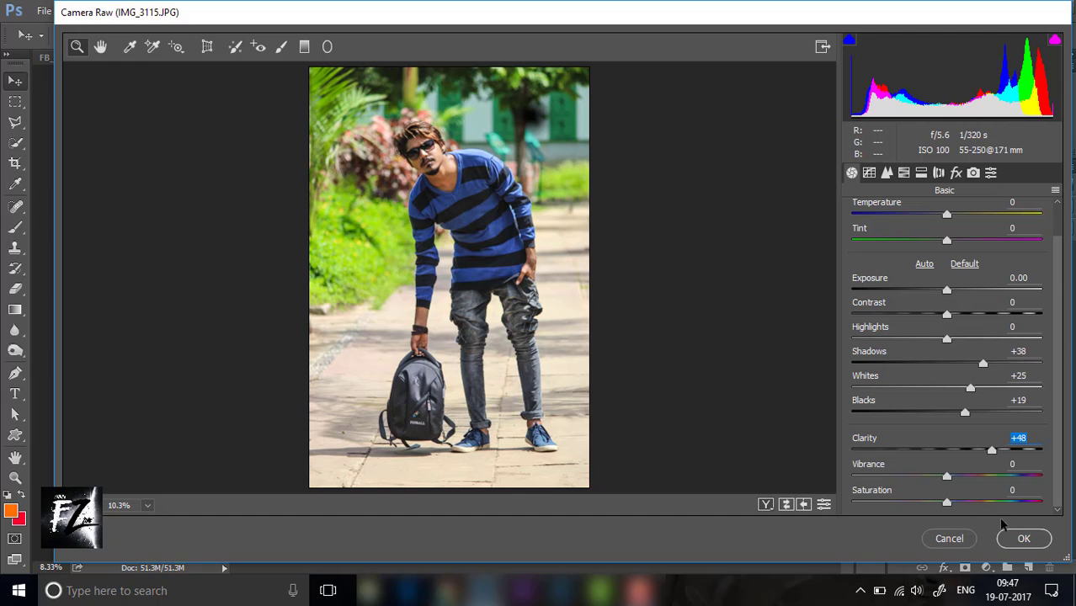
pyautogui.click(1024, 538)
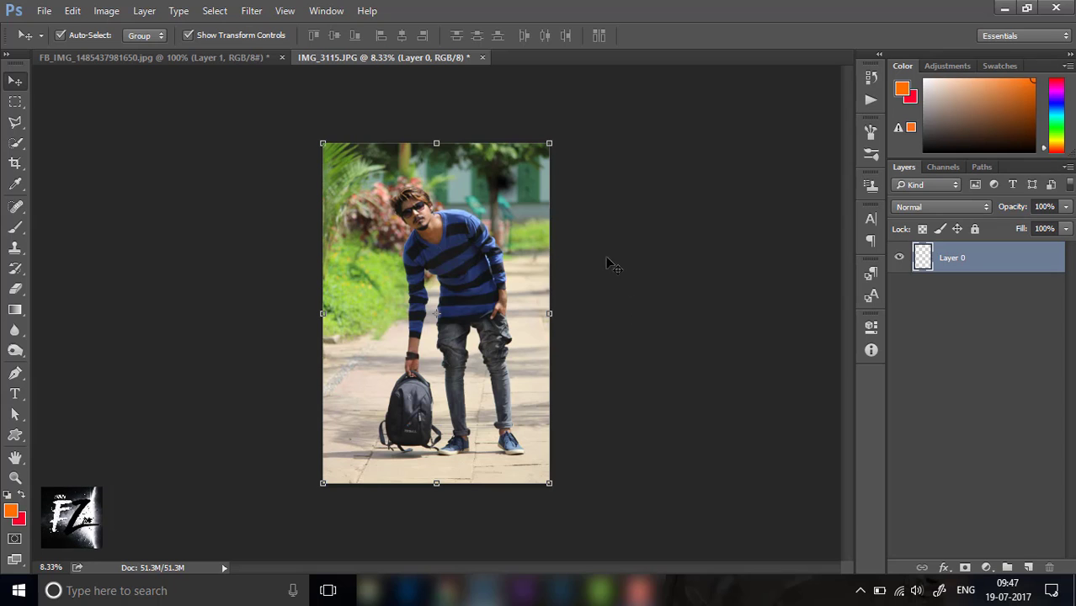
# Commit a Ctrl+T transform, then launch Nik Collection's Color Efex Pro 4 on the portrait.
pyautogui.hotkey('ctrl', 't')
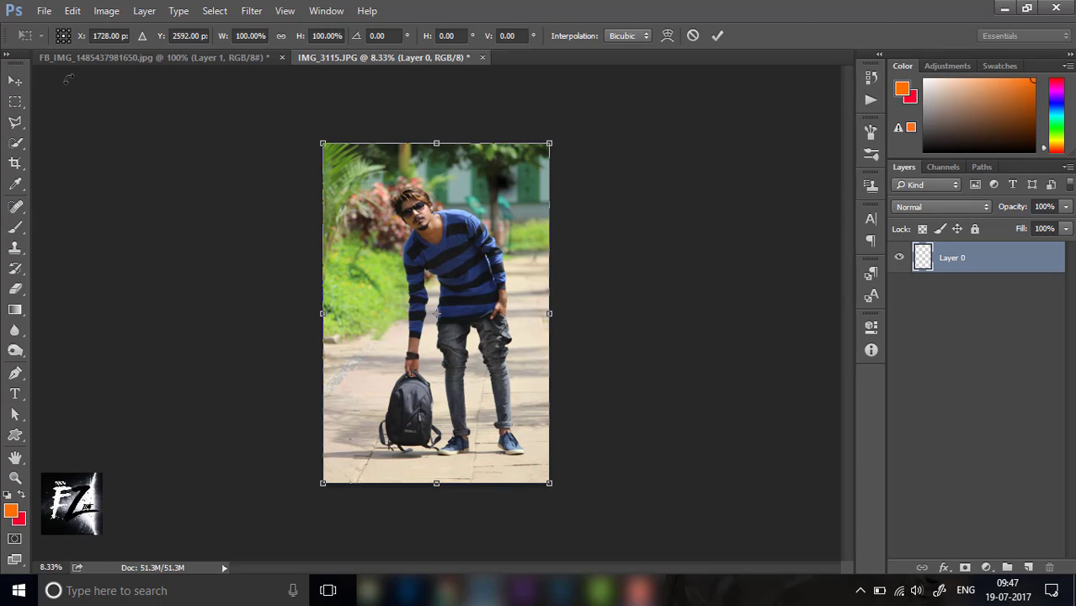
pyautogui.click(15, 80)
pyautogui.click(251, 10)
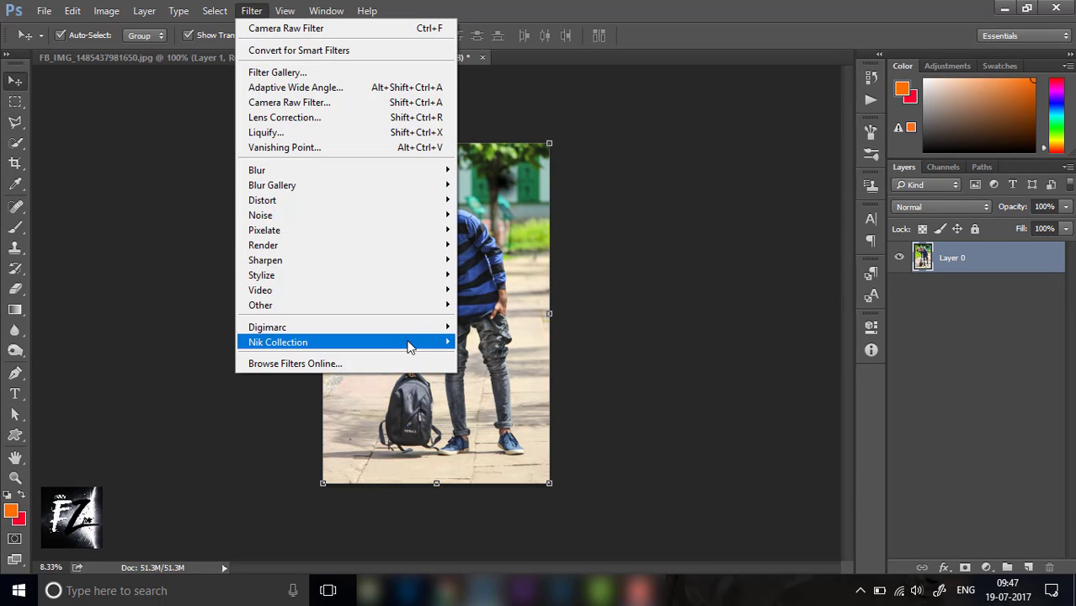
pyautogui.click(484, 355)
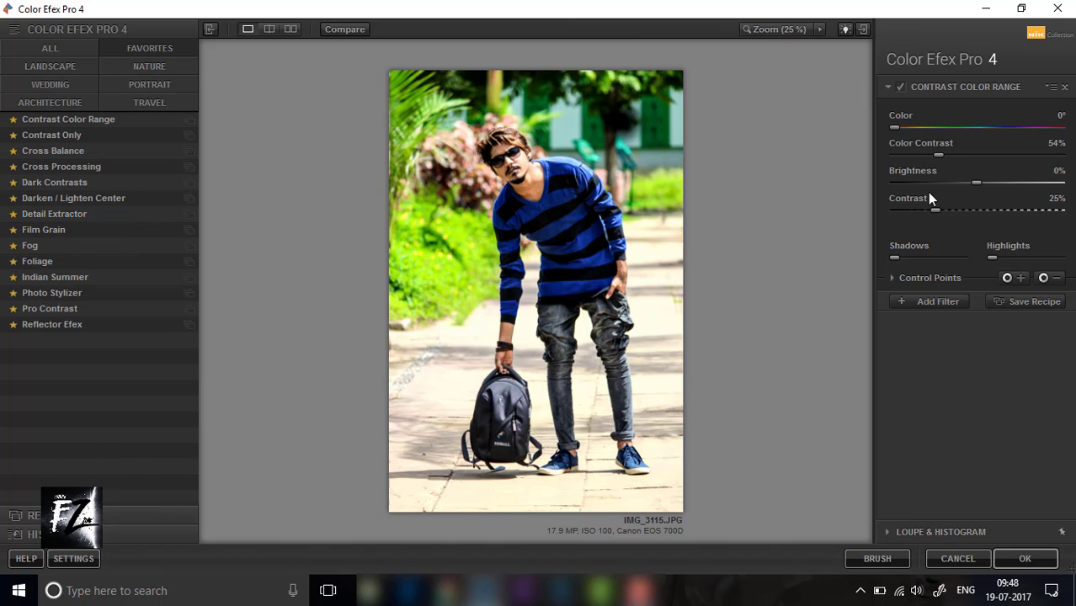
# Lower Color Contrast to 33% and add a Foliage filter, Method 3, Enhance Foliage 73%.
pyautogui.moveTo(937, 156); pyautogui.dragTo(933, 161)
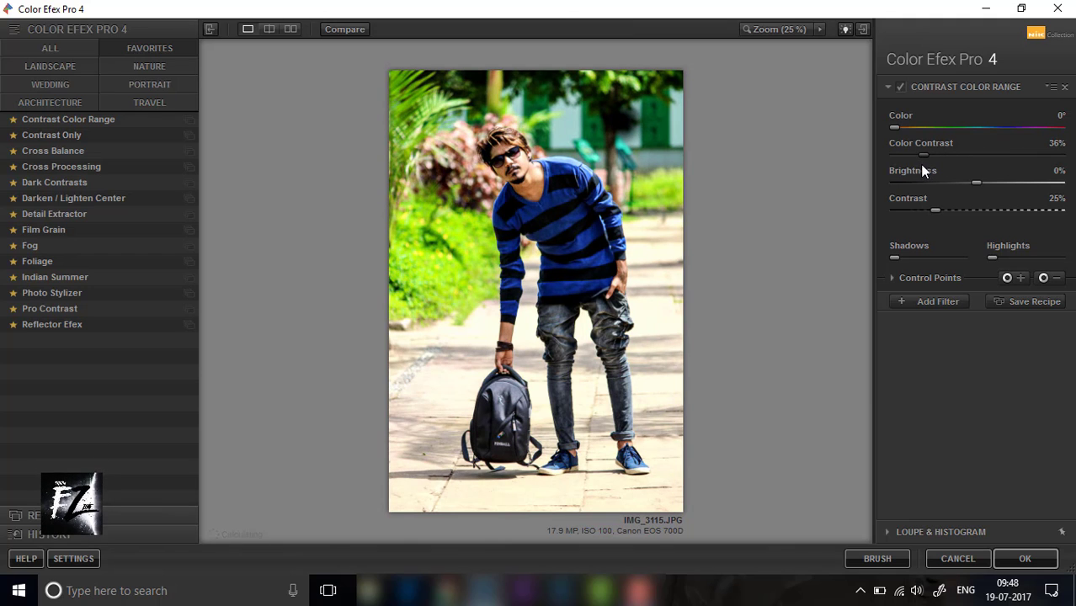
pyautogui.moveTo(927, 165); pyautogui.dragTo(921, 166)
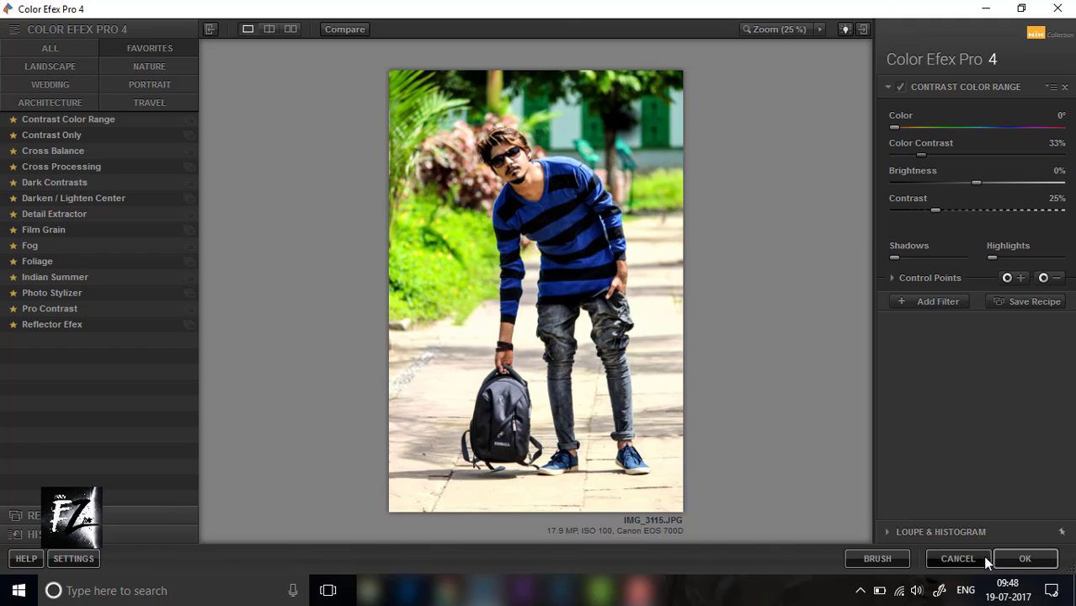
pyautogui.click(931, 304)
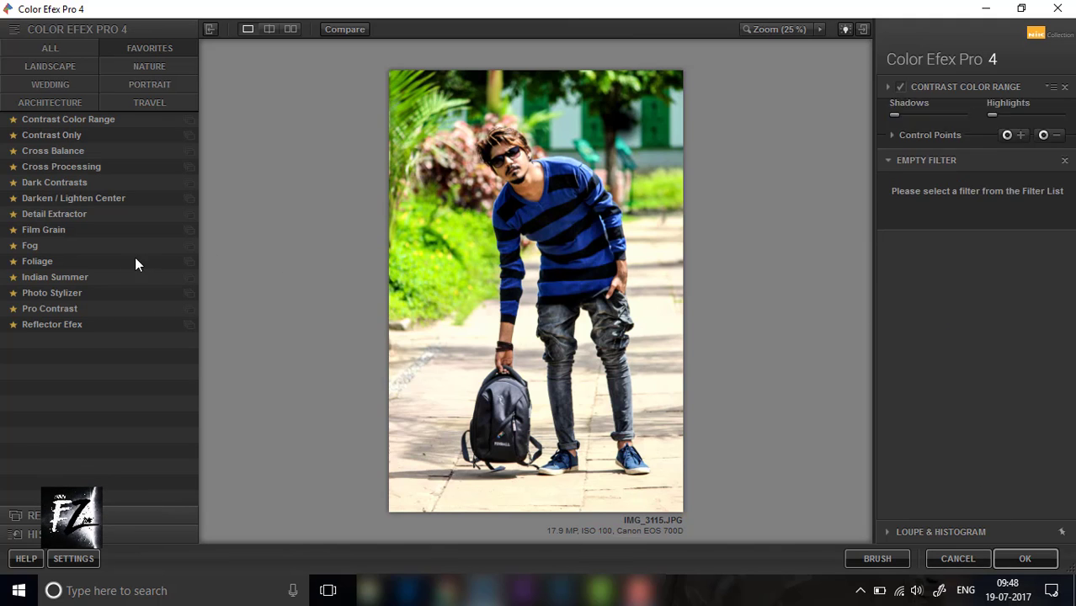
pyautogui.click(56, 263)
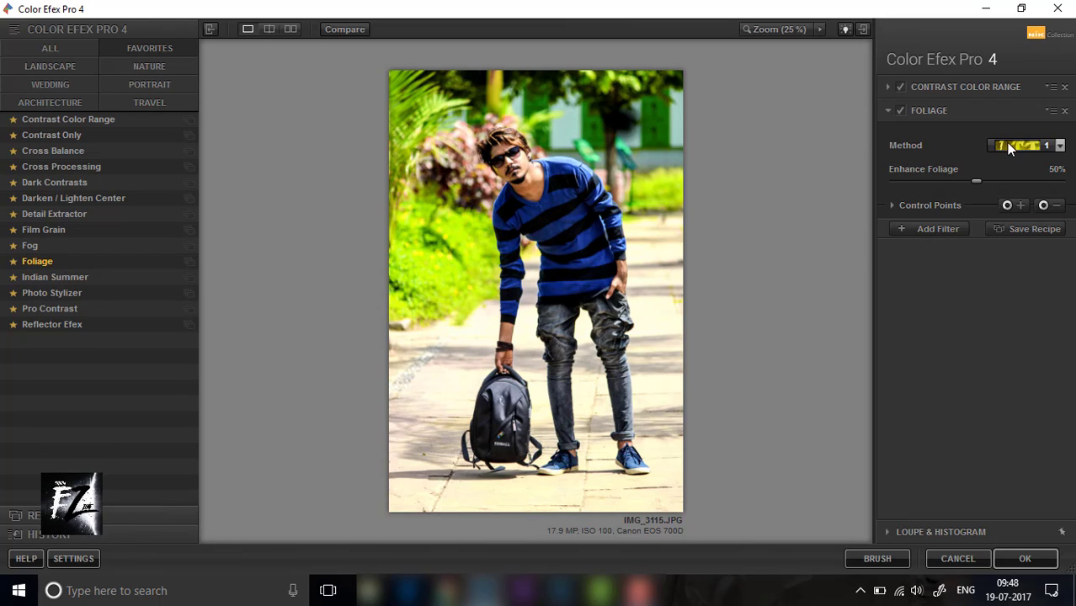
pyautogui.click(1007, 144)
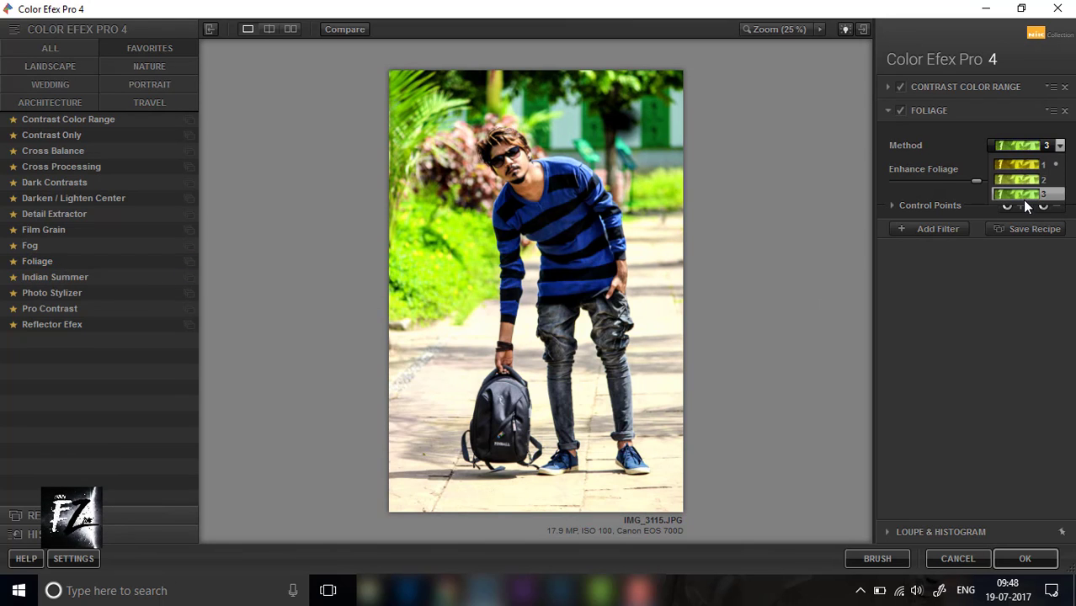
pyautogui.click(1022, 197)
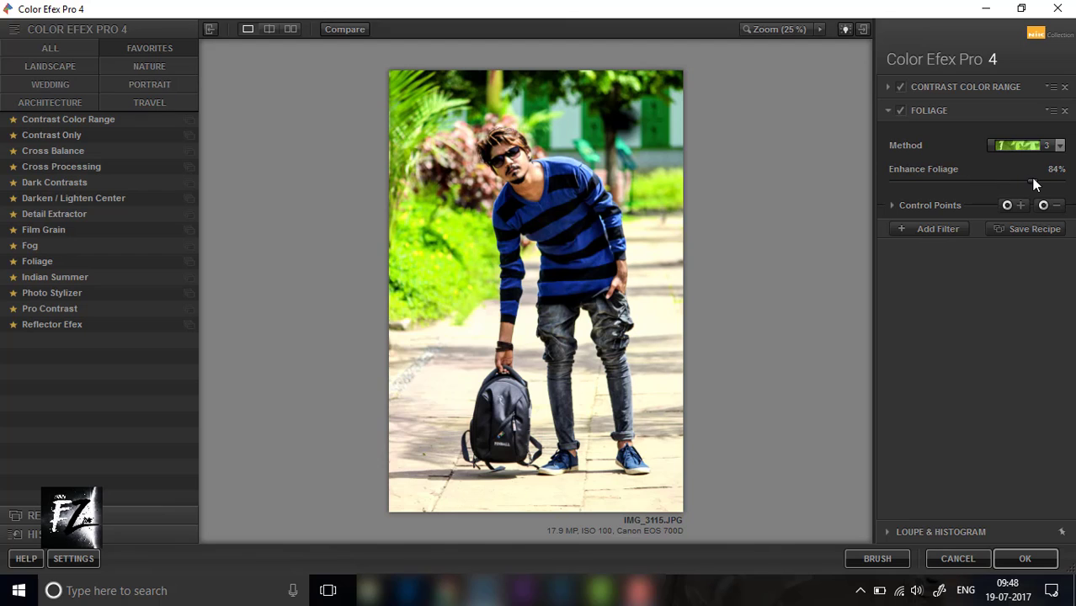
pyautogui.moveTo(1033, 180); pyautogui.dragTo(1014, 180)
pyautogui.click(949, 228)
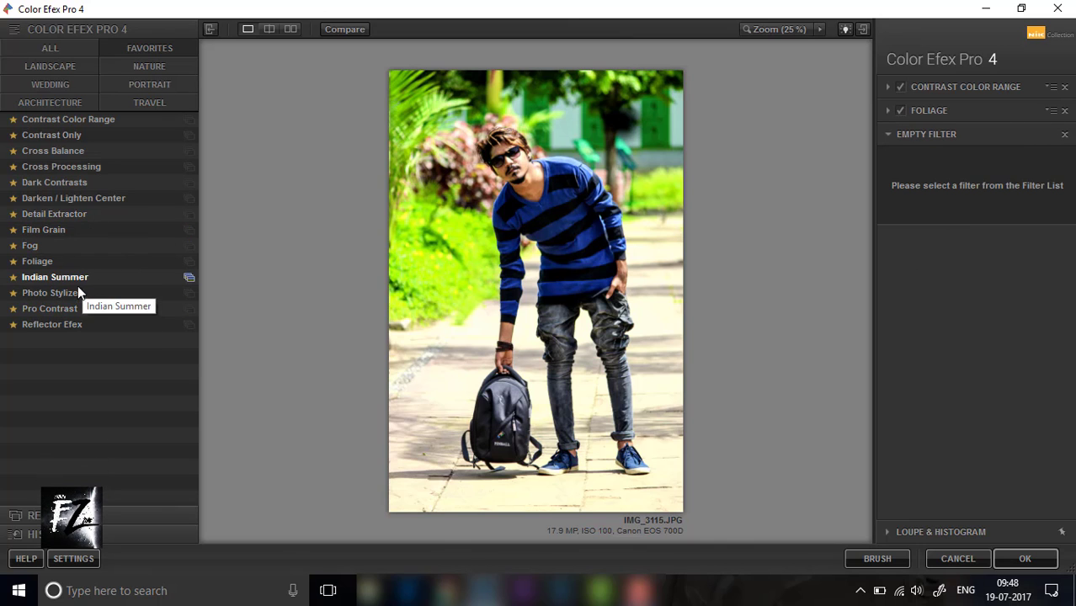
# Try Pro Contrast with color cast, contrast and dynamic contrast tweaks, then swap it for Foliage.
pyautogui.click(67, 308)
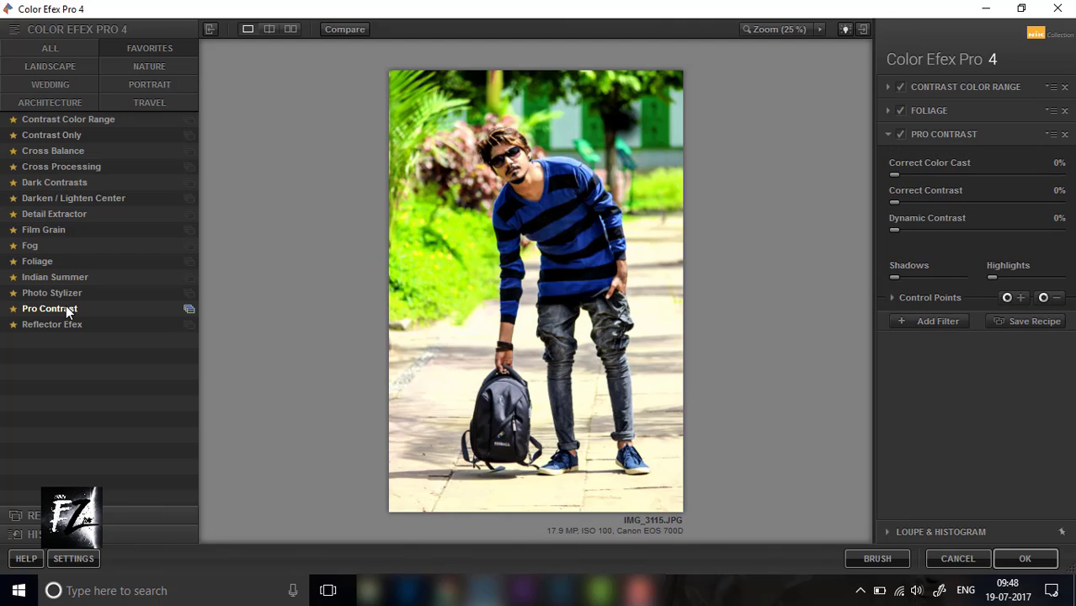
pyautogui.click(959, 172)
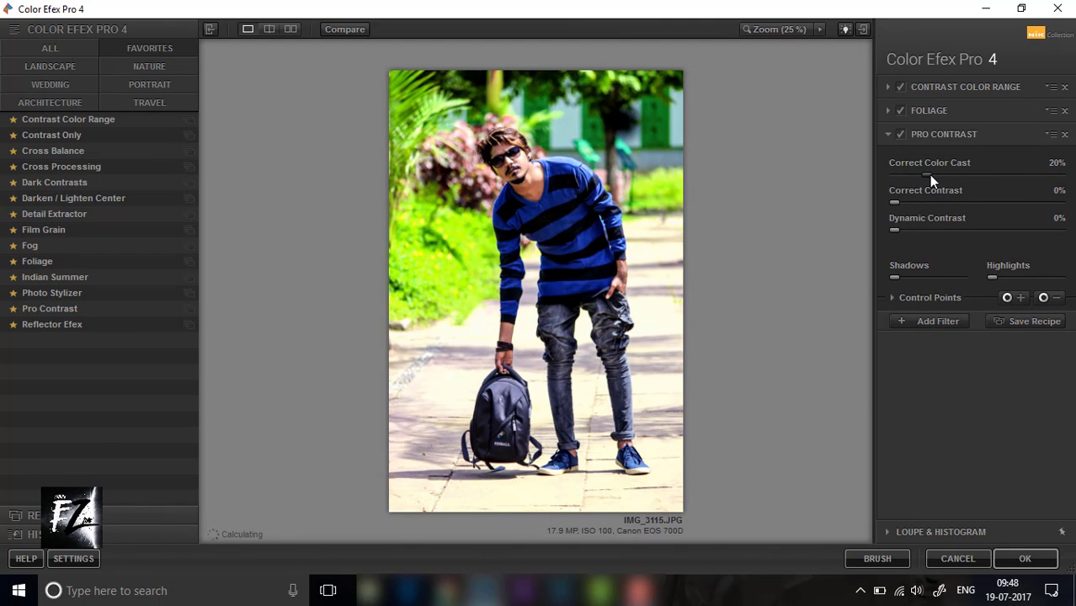
pyautogui.moveTo(929, 174); pyautogui.dragTo(994, 176)
pyautogui.click(939, 202)
pyautogui.moveTo(956, 203); pyautogui.dragTo(892, 203)
pyautogui.moveTo(897, 227); pyautogui.dragTo(894, 232)
pyautogui.click(53, 263)
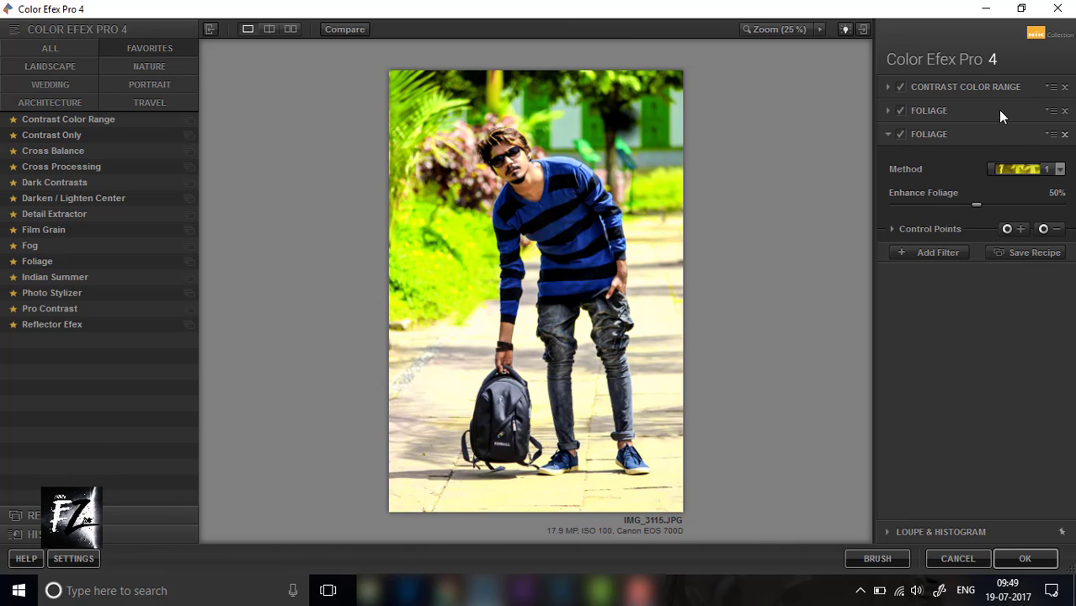
# Remove the duplicate Foliage, set the remaining one to Method 3 at 85%, and apply.
pyautogui.click(1064, 134)
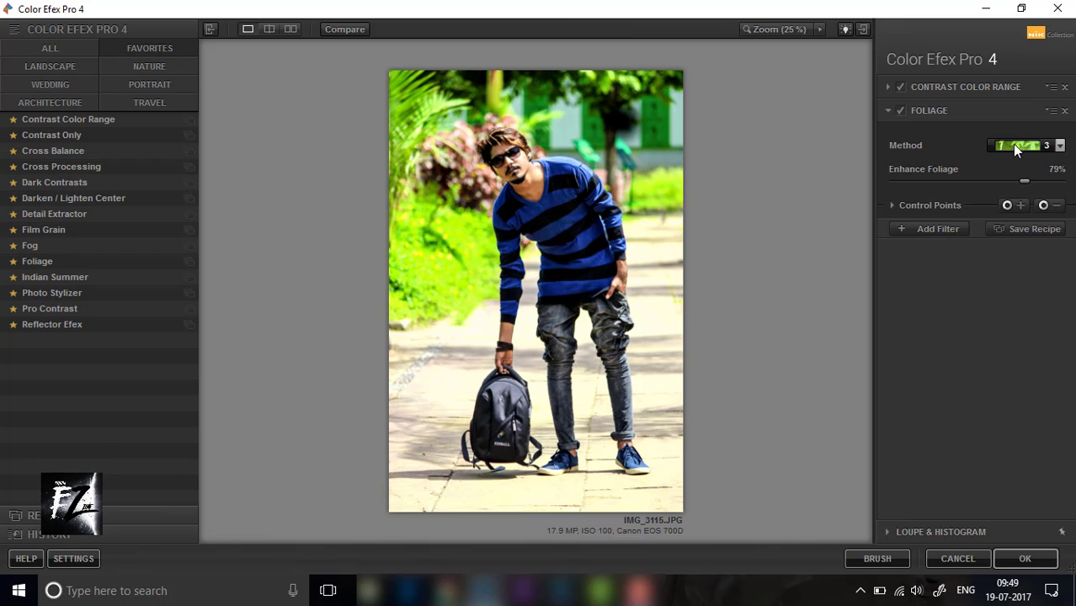
pyautogui.click(1012, 144)
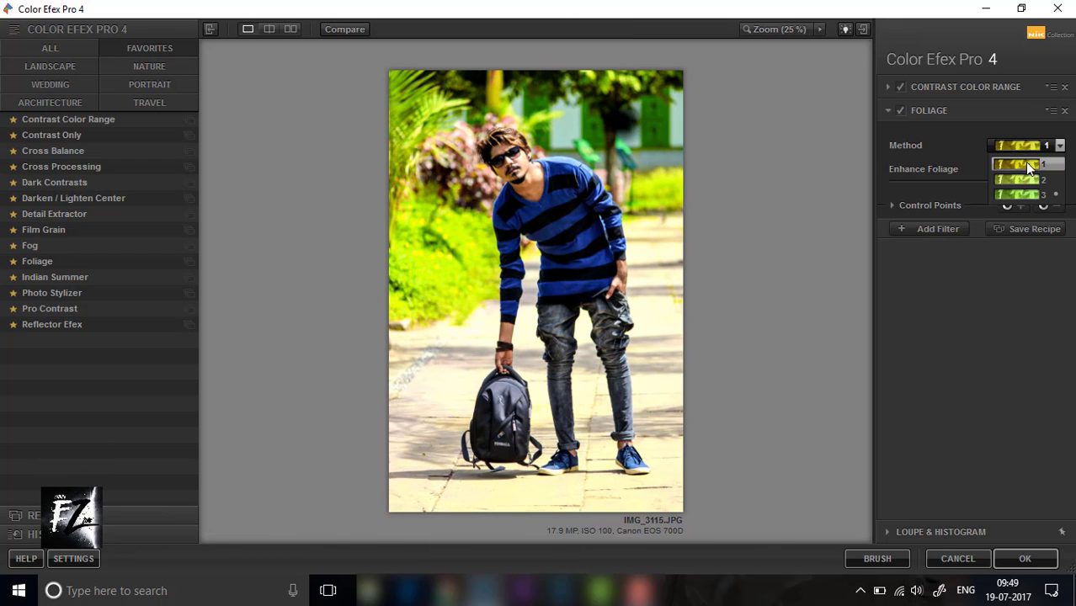
pyautogui.click(1025, 193)
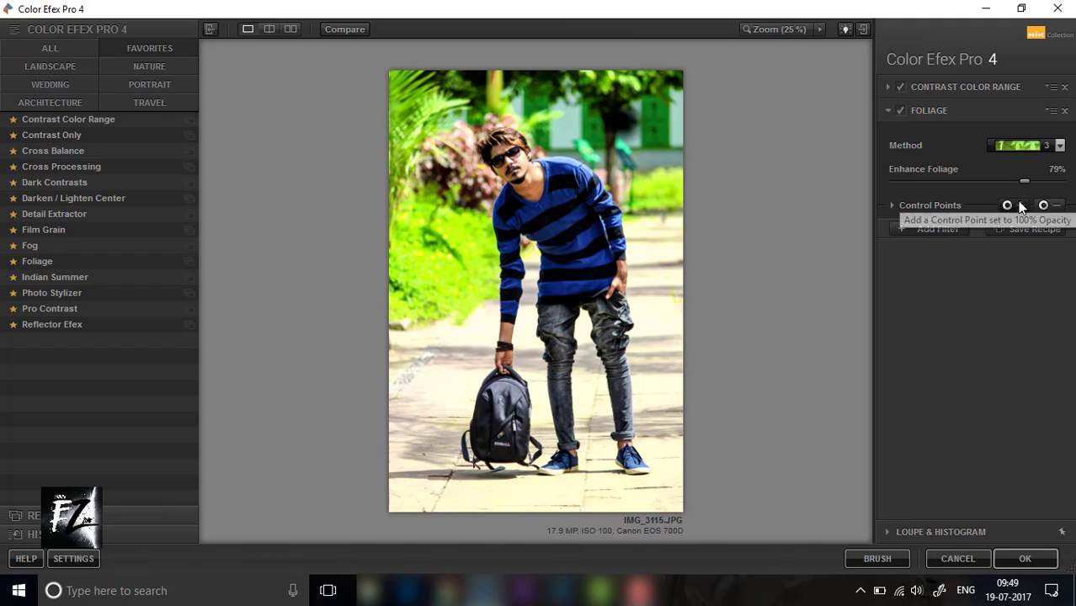
pyautogui.moveTo(1024, 181); pyautogui.dragTo(1034, 181)
pyautogui.click(1025, 558)
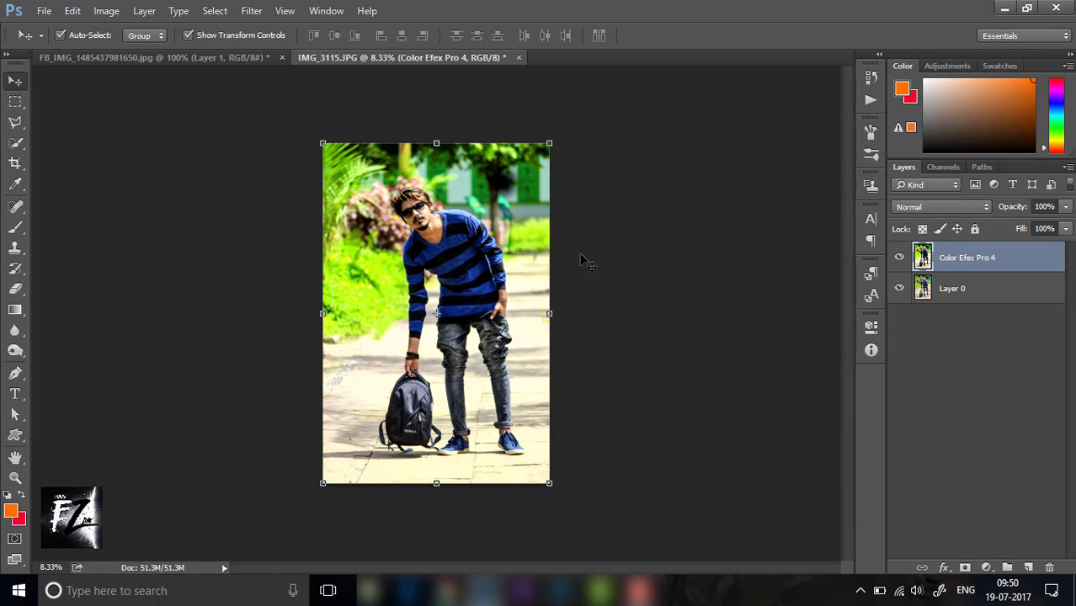
# Reopen Camera Raw and lower the Tone Curve Highlights to −47.
pyautogui.click(251, 11)
pyautogui.click(367, 107)
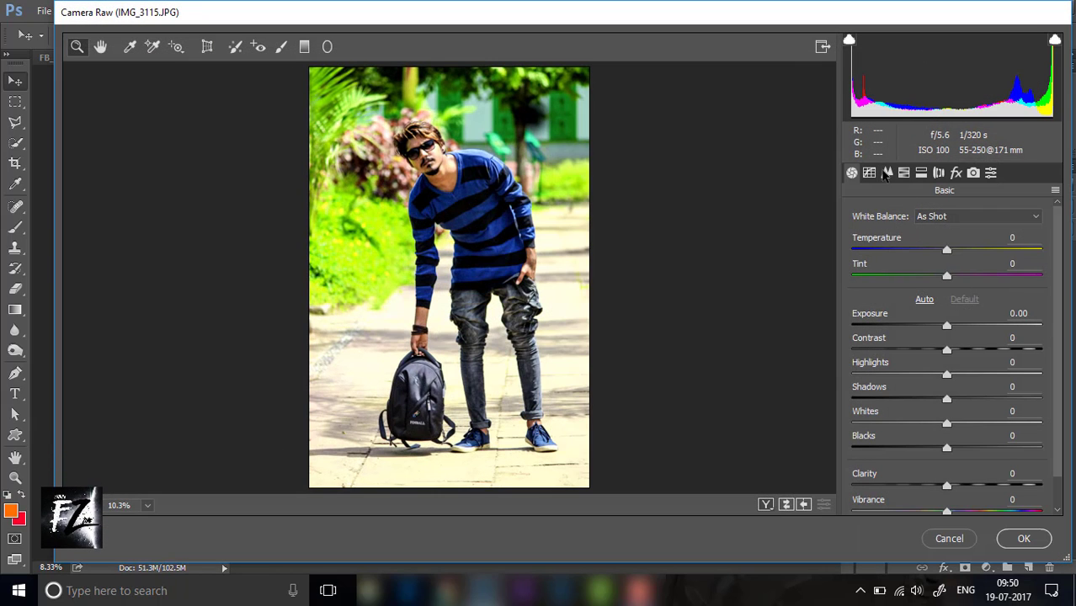
pyautogui.click(870, 173)
pyautogui.moveTo(946, 466)
pyautogui.mouseDown()
pyautogui.moveTo(926, 462)
pyautogui.moveTo(1005, 459)
pyautogui.moveTo(890, 463)
pyautogui.mouseUp()
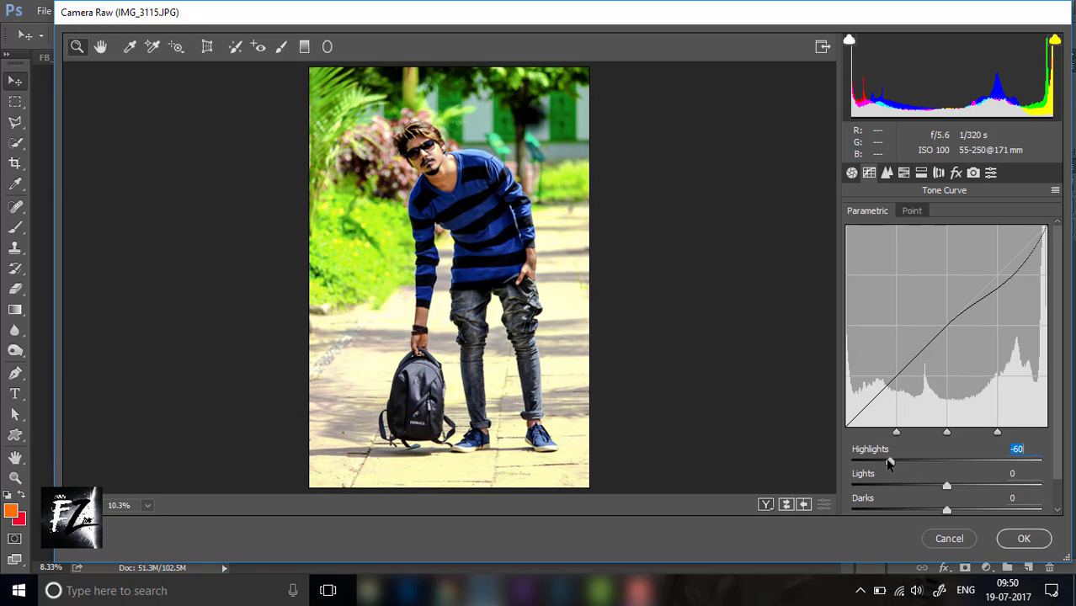
# Set Greens saturation +38, Yellows +20, and post-crop vignette Amount −16.
pyautogui.click(904, 173)
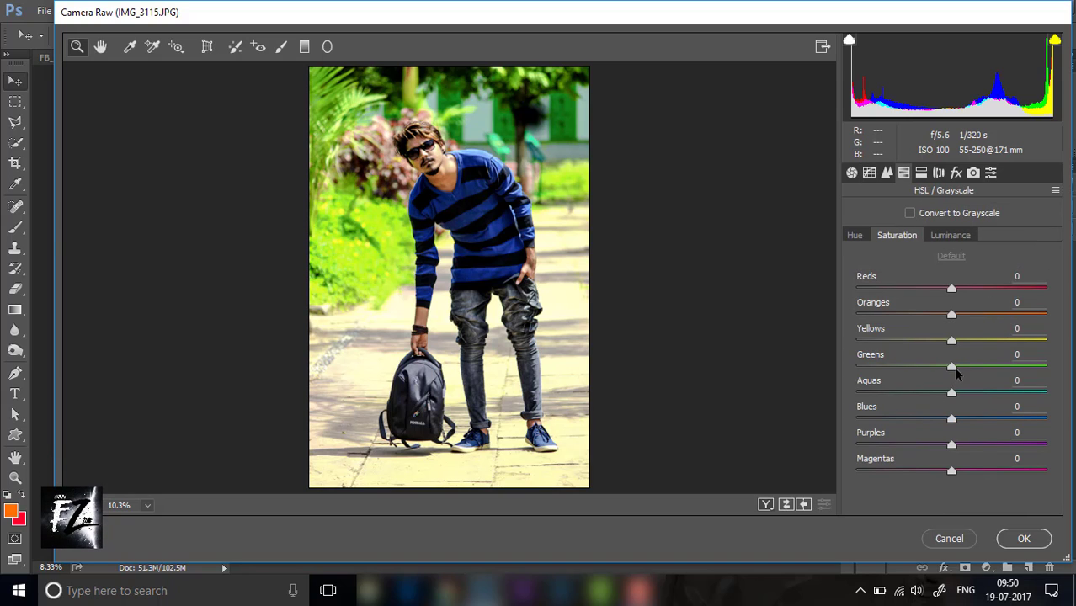
pyautogui.moveTo(1001, 367)
pyautogui.mouseDown()
pyautogui.moveTo(917, 367)
pyautogui.moveTo(1013, 367)
pyautogui.mouseUp()
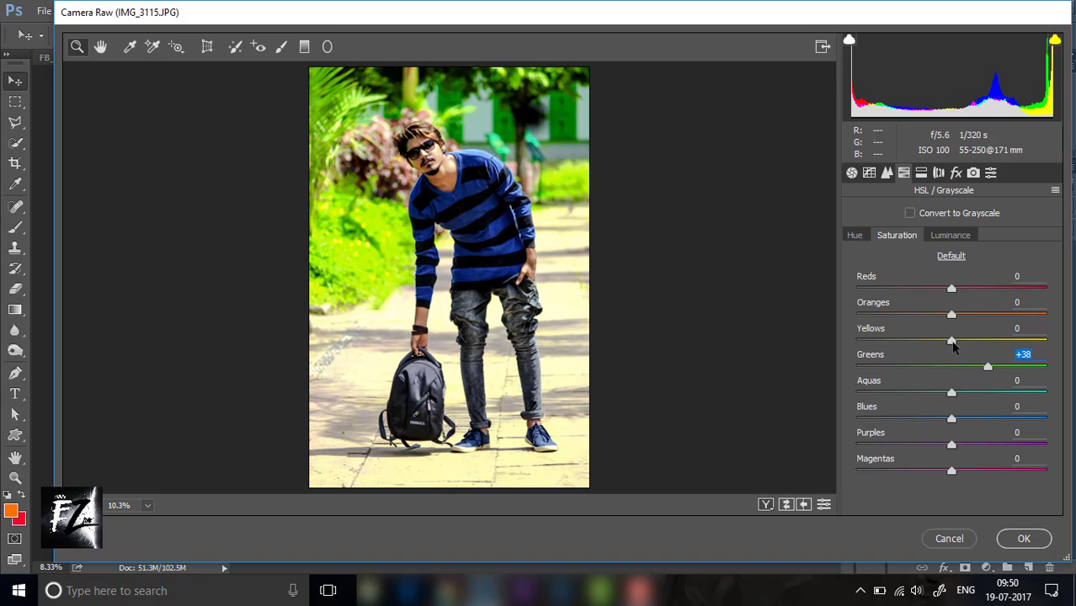
pyautogui.moveTo(955, 345); pyautogui.dragTo(975, 345)
pyautogui.click(955, 173)
pyautogui.moveTo(946, 433)
pyautogui.mouseDown()
pyautogui.moveTo(913, 433)
pyautogui.moveTo(933, 433)
pyautogui.moveTo(897, 463)
pyautogui.moveTo(913, 462)
pyautogui.moveTo(920, 486)
pyautogui.moveTo(956, 486)
pyautogui.moveTo(944, 489)
pyautogui.mouseUp()
pyautogui.click(886, 173)
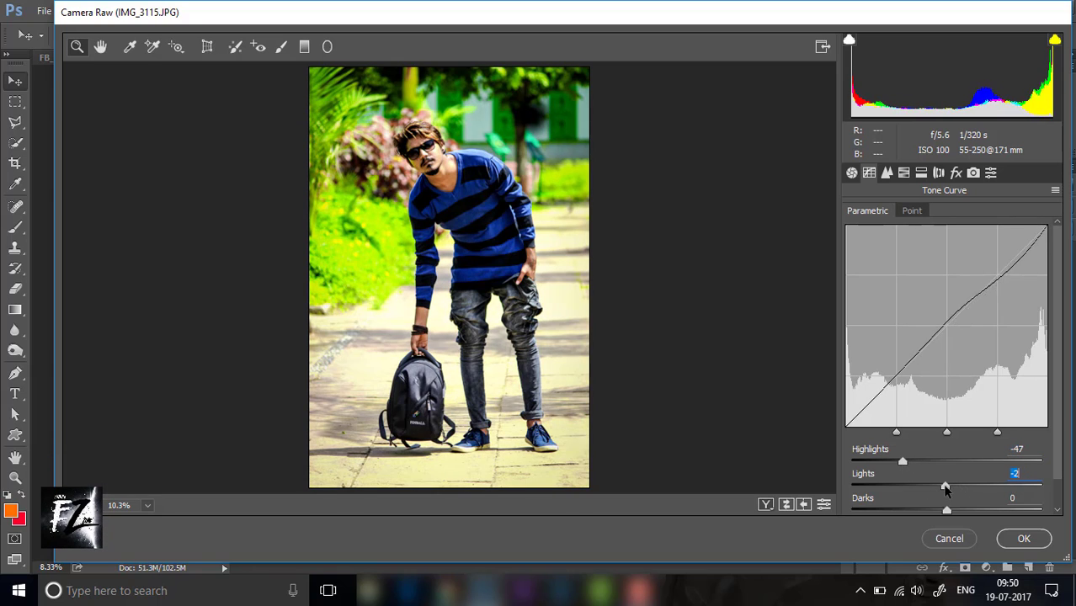
# Set Basic Blacks +33, Shadows +3, Clarity +14, then apply the Camera Raw pass.
pyautogui.click(850, 175)
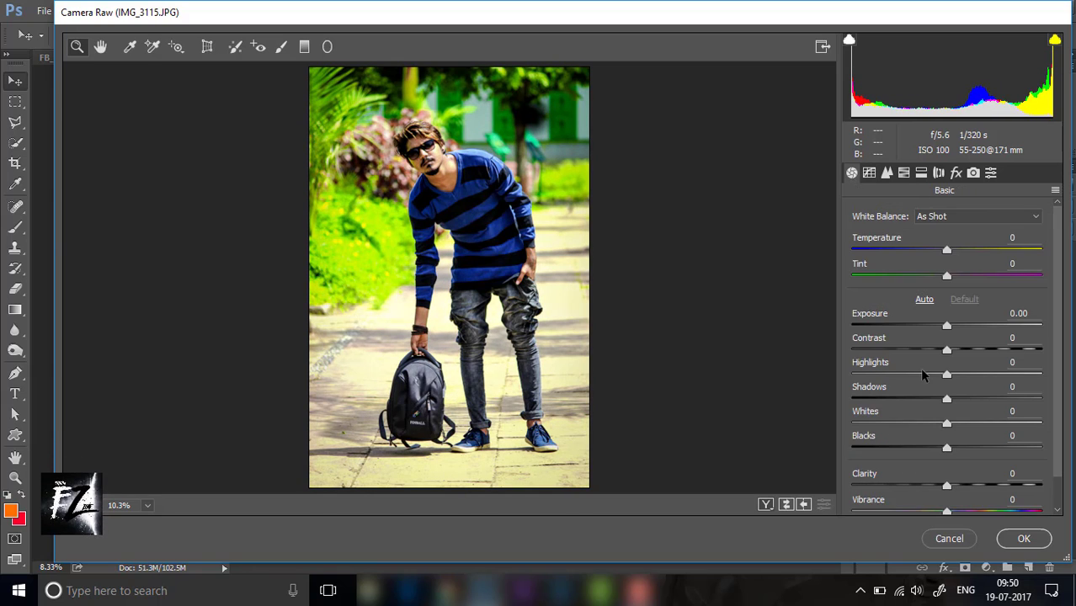
pyautogui.moveTo(948, 453)
pyautogui.mouseDown()
pyautogui.moveTo(987, 447)
pyautogui.moveTo(978, 447)
pyautogui.mouseUp()
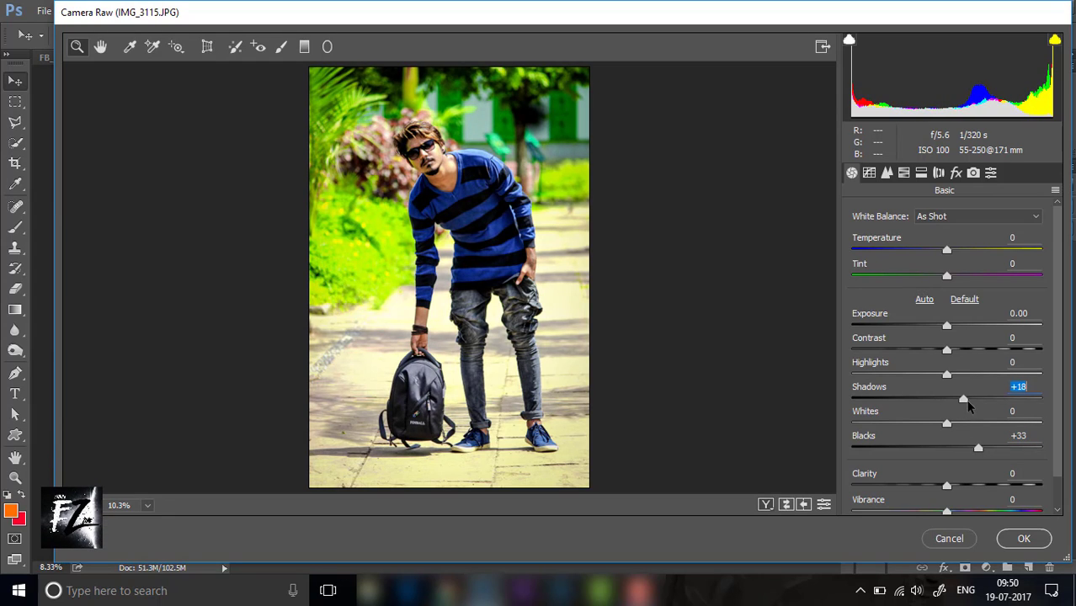
pyautogui.moveTo(958, 399); pyautogui.dragTo(954, 410)
pyautogui.moveTo(946, 486); pyautogui.dragTo(976, 489)
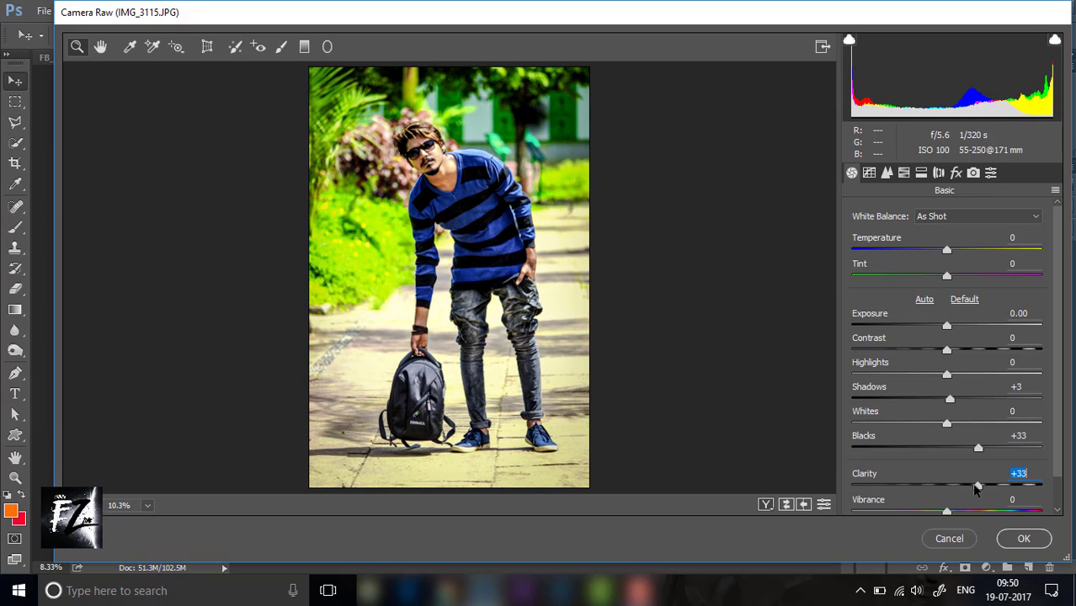
pyautogui.moveTo(965, 490); pyautogui.dragTo(963, 491)
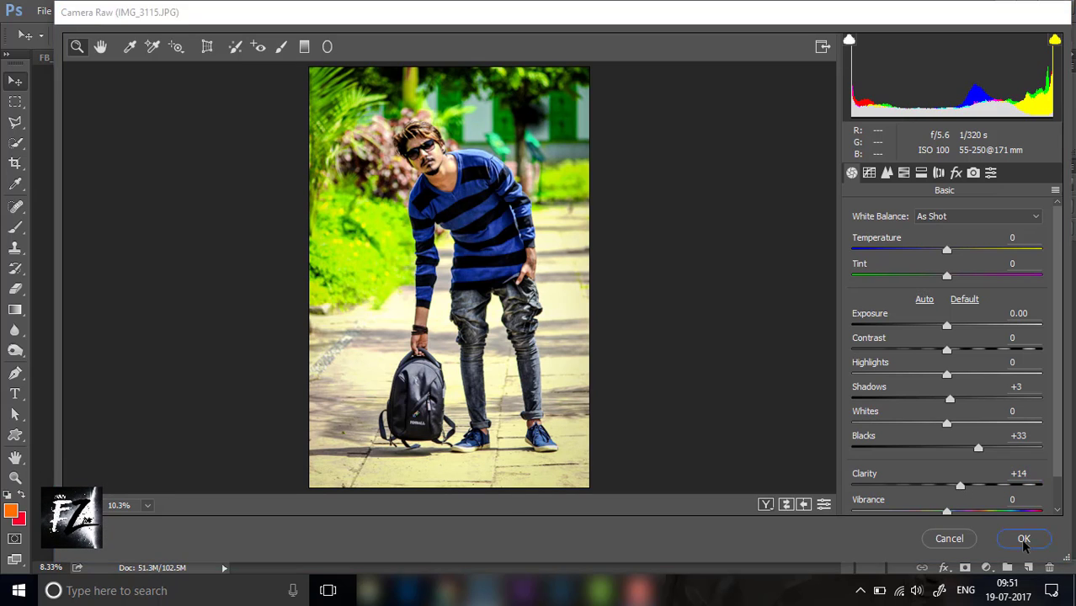
pyautogui.click(1024, 539)
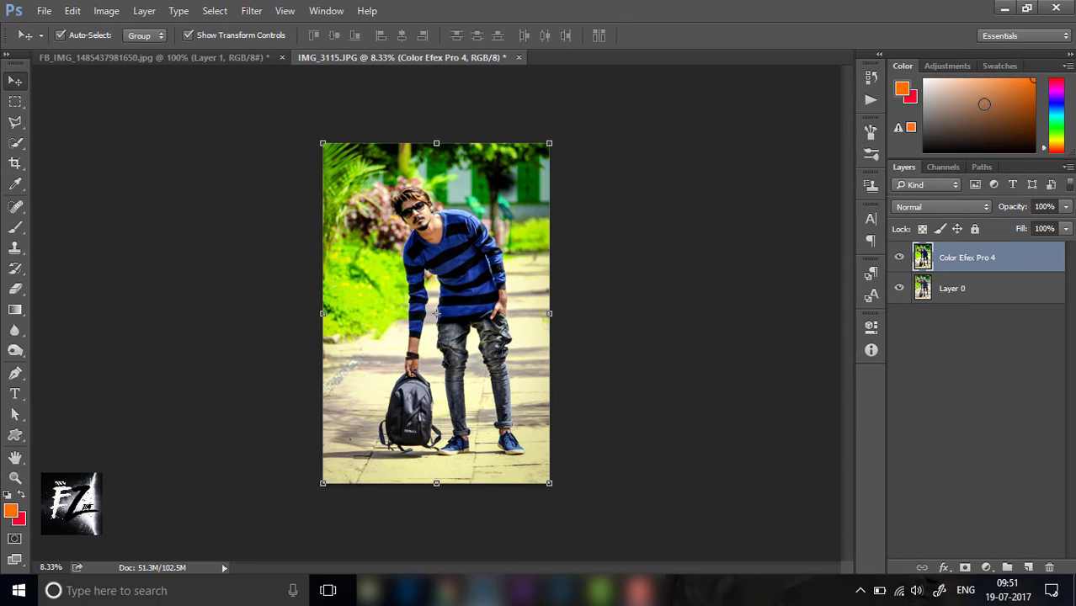
# Add a Fuji F125 Kodak 2395 Color Lookup at 67% fill, plus an empty layer above.
pyautogui.click(947, 66)
pyautogui.click(1015, 119)
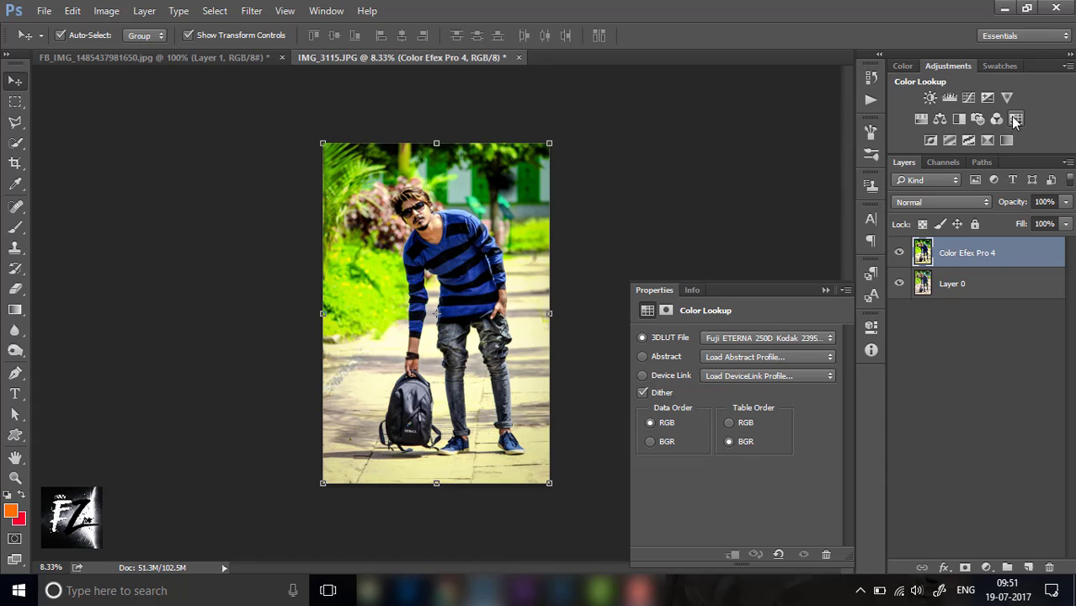
pyautogui.click(769, 338)
pyautogui.click(782, 235)
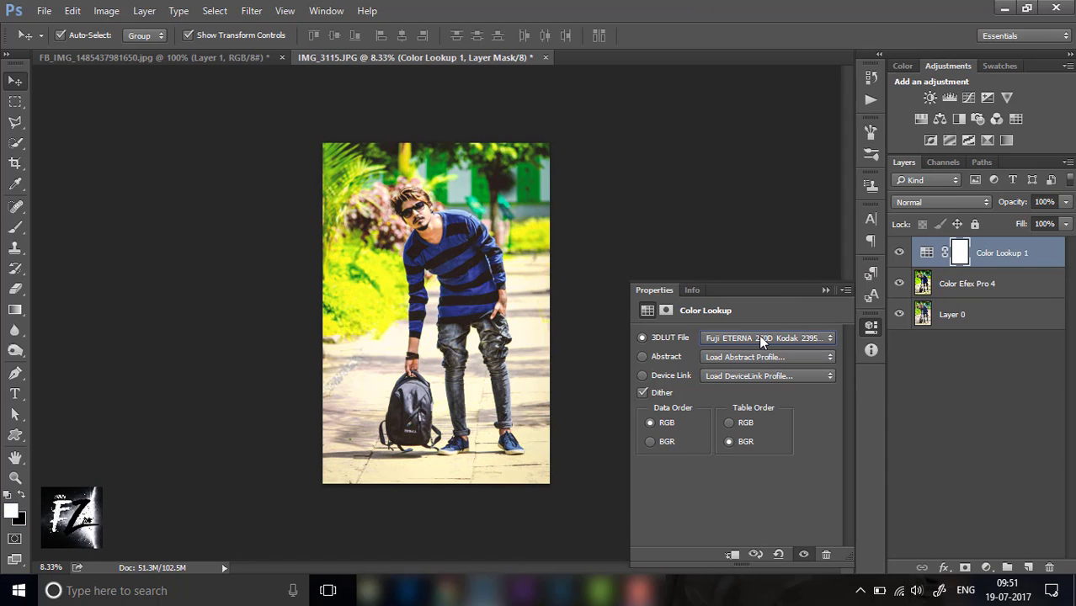
pyautogui.click(759, 338)
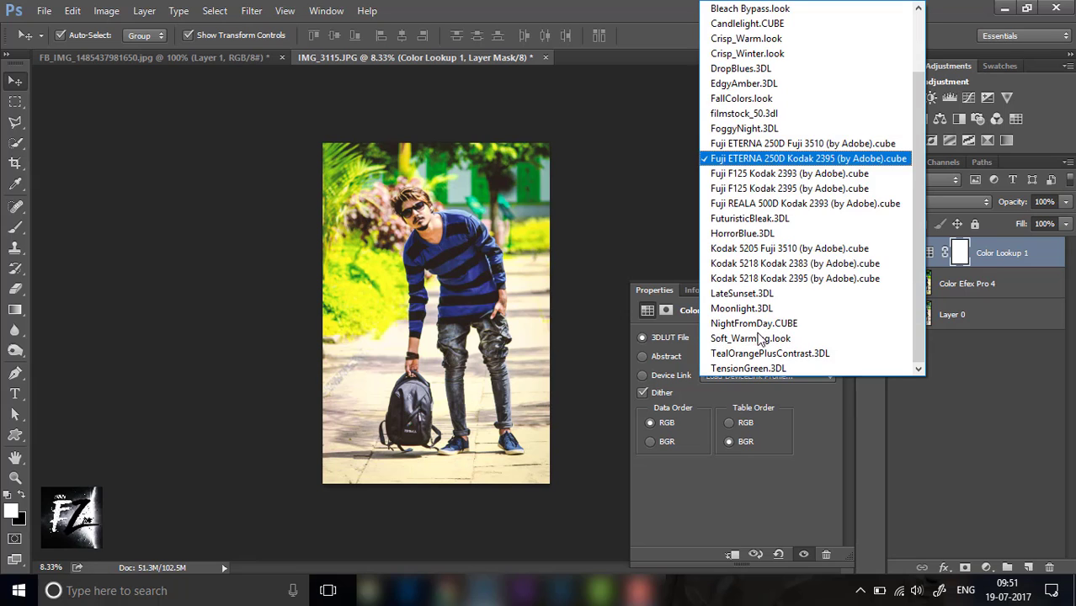
pyautogui.click(776, 190)
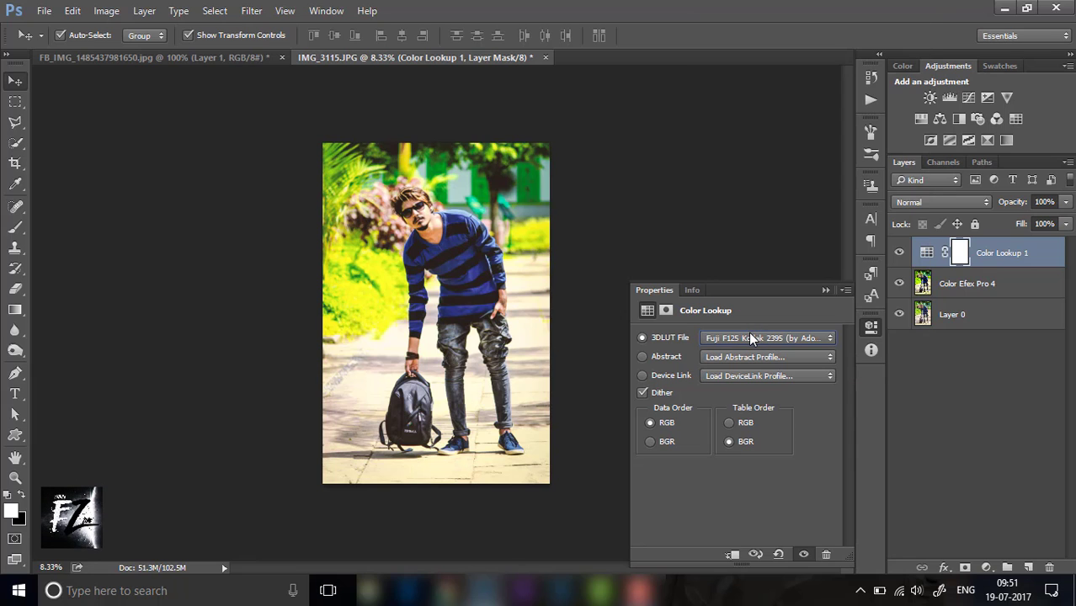
pyautogui.click(825, 291)
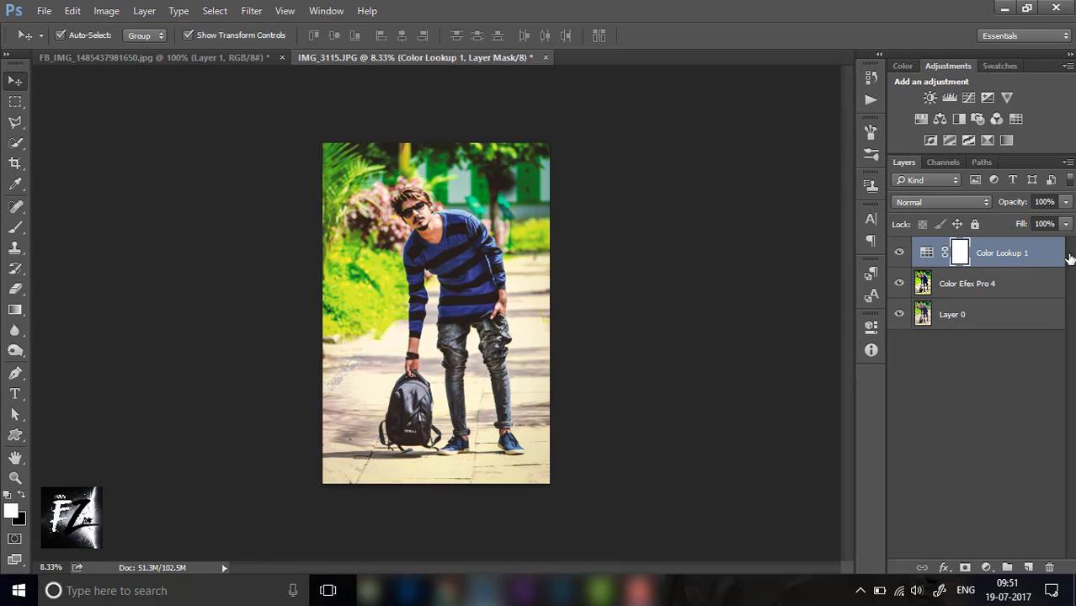
pyautogui.moveTo(1066, 226); pyautogui.dragTo(1031, 245)
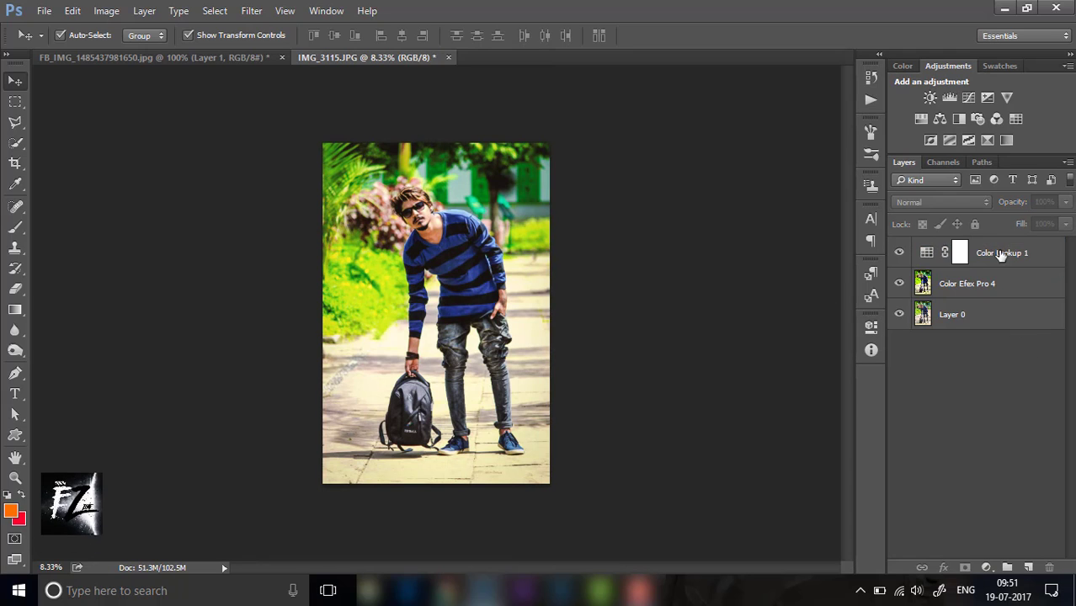
pyautogui.click(1029, 568)
# Paint a soft orange patch near the man's head on Layer 1 and blend it in Screen mode.
pyautogui.click(906, 66)
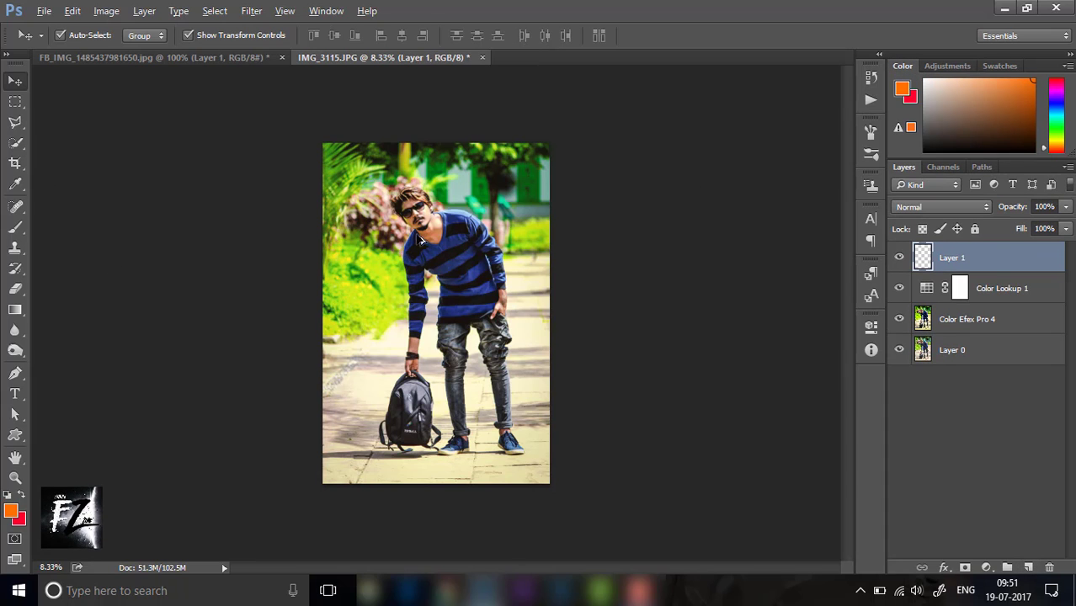
pyautogui.scroll(2, 421, 240)
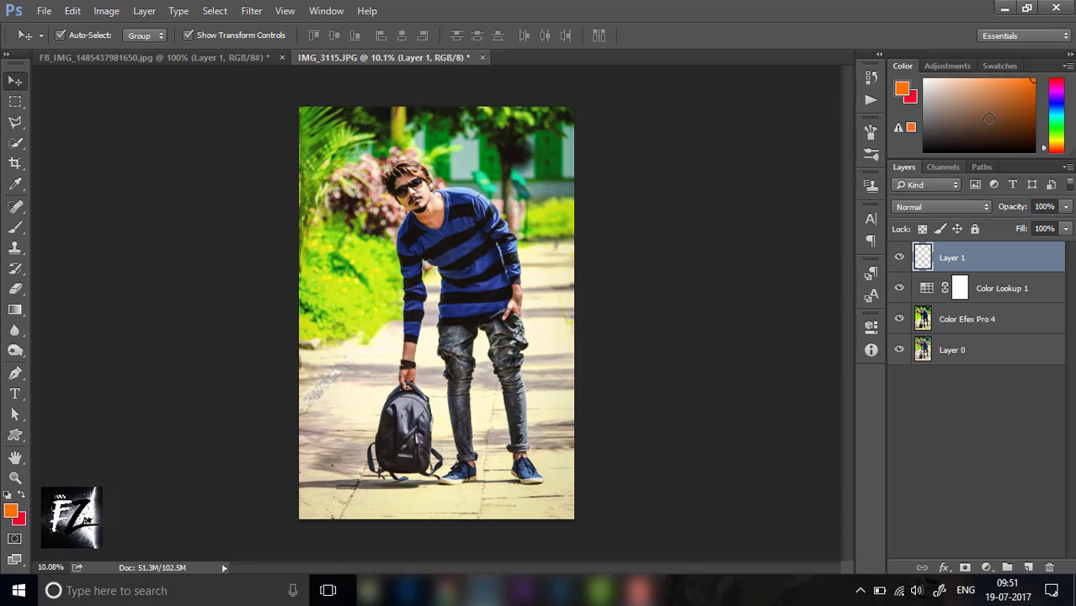
pyautogui.click(16, 227)
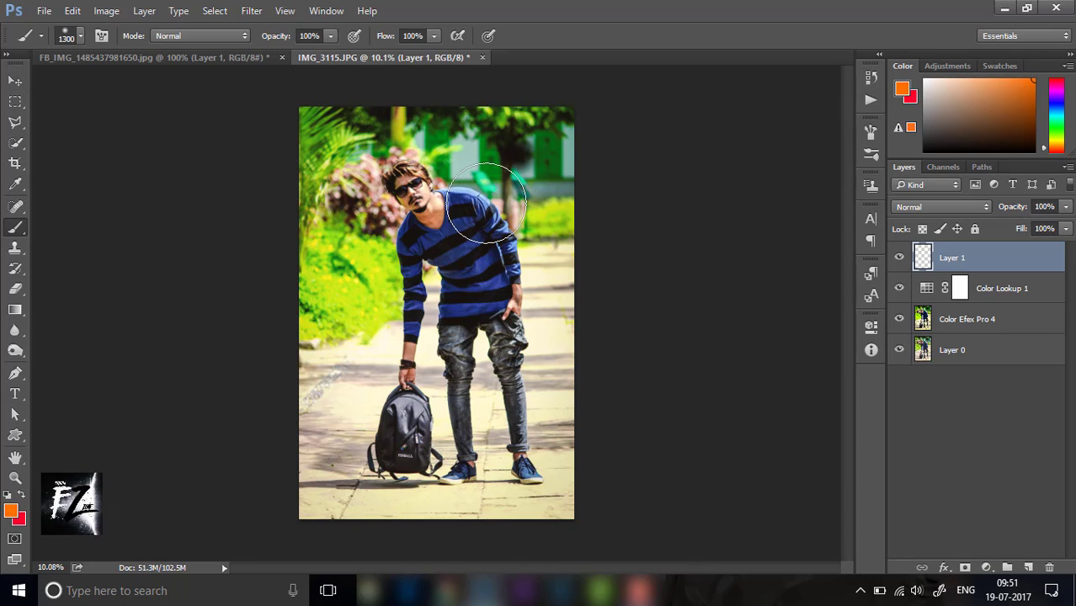
pyautogui.moveTo(484, 169); pyautogui.dragTo(490, 203)
pyautogui.click(916, 208)
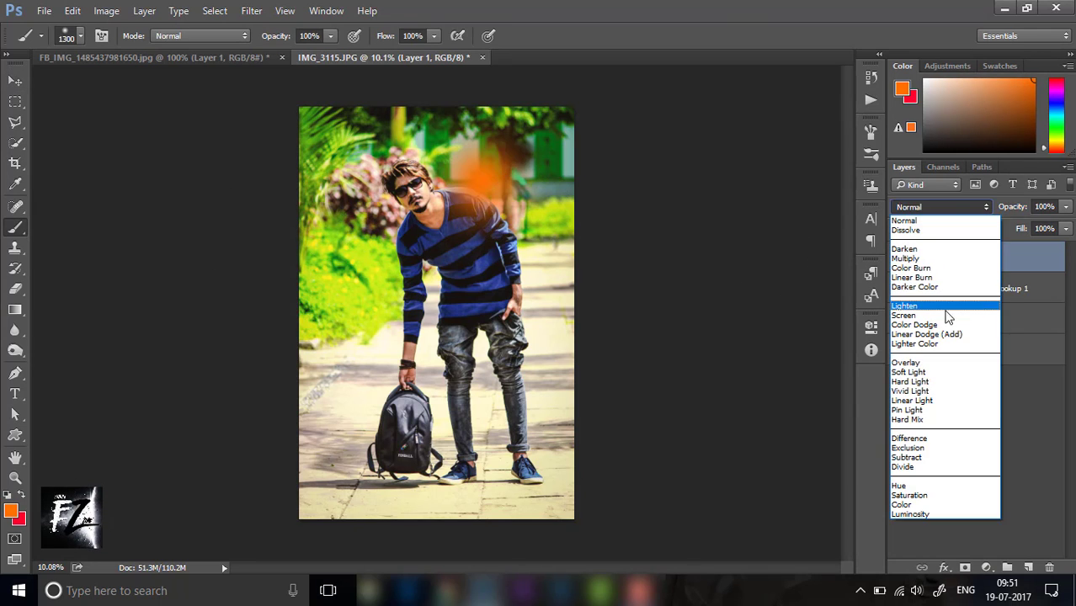
pyautogui.click(943, 317)
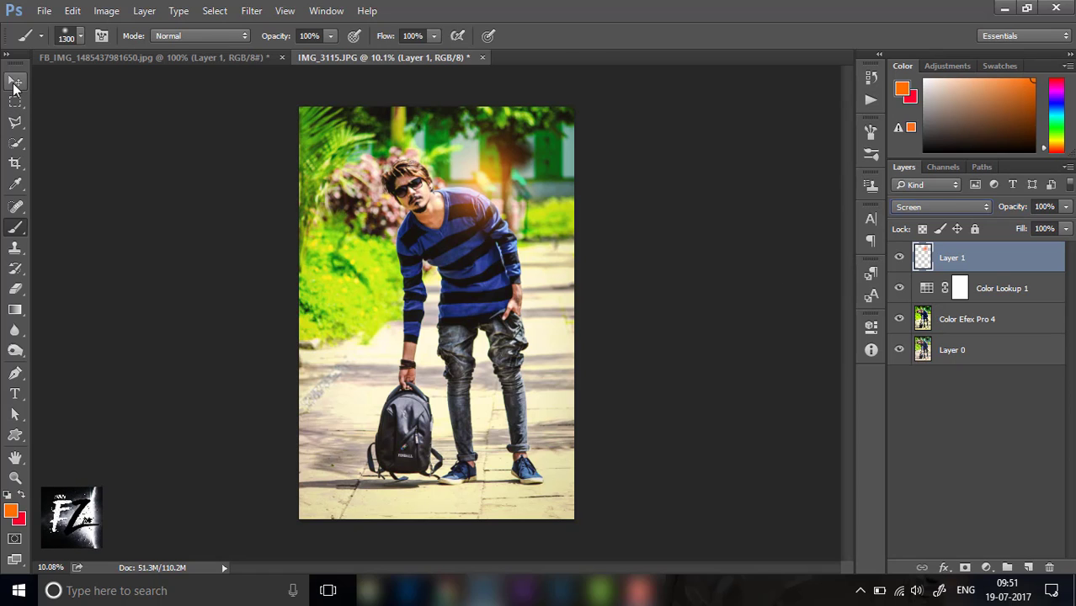
# Enlarge the orange glow with Free Transform and reposition it over the man's upper body.
pyautogui.click(15, 81)
pyautogui.hotkey('ctrl', 't')
pyautogui.moveTo(566, 263); pyautogui.dragTo(613, 309)
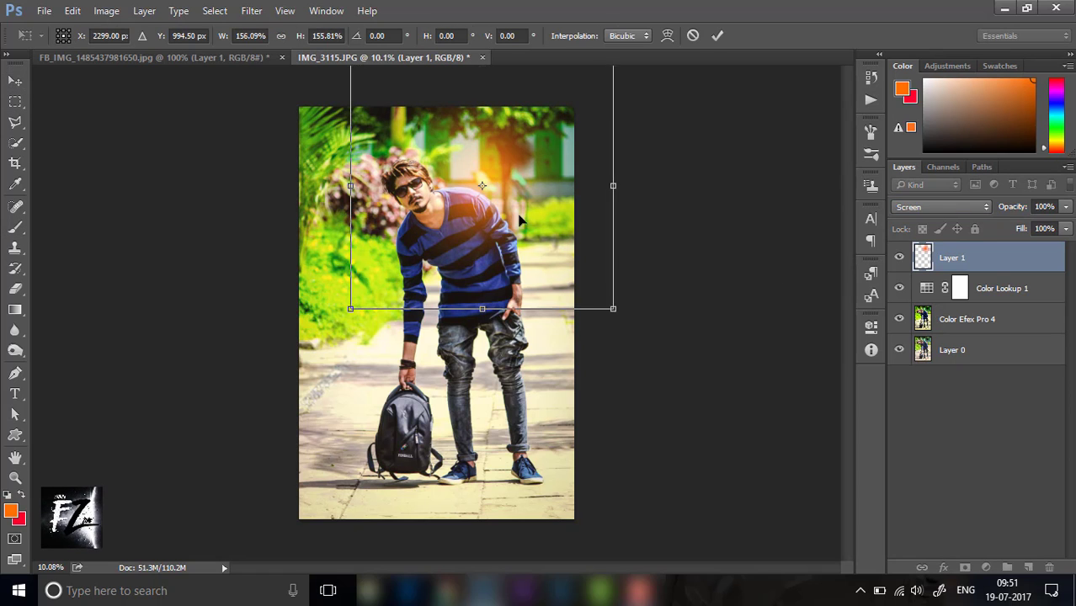
pyautogui.moveTo(519, 219); pyautogui.dragTo(549, 235)
pyautogui.moveTo(623, 308)
pyautogui.mouseDown()
pyautogui.moveTo(629, 288)
pyautogui.moveTo(595, 274)
pyautogui.moveTo(662, 318)
pyautogui.moveTo(597, 287)
pyautogui.moveTo(581, 244)
pyautogui.mouseUp()
pyautogui.press('Return')
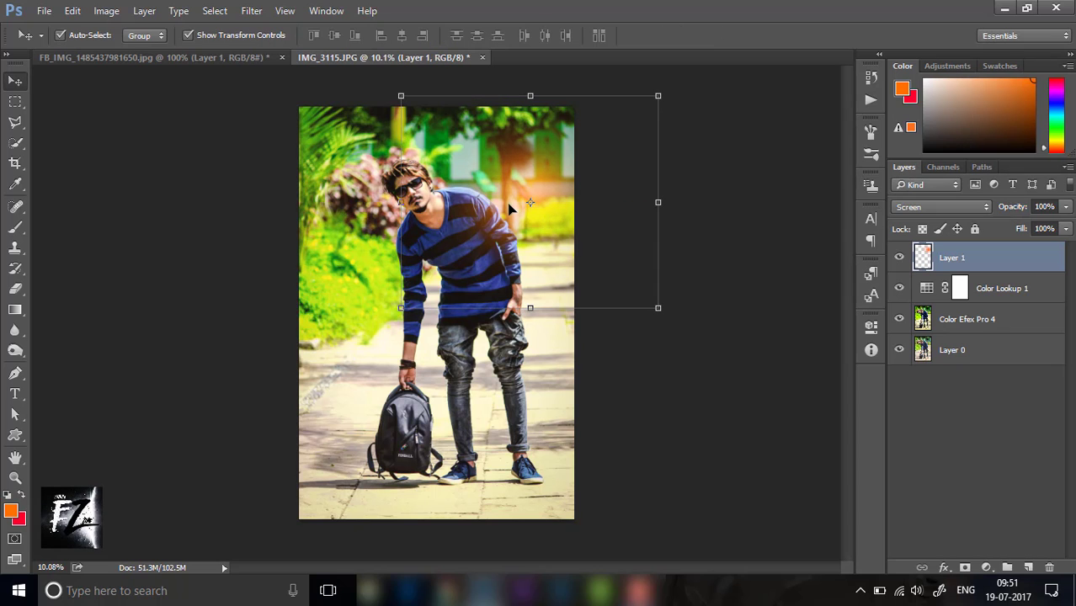
# Shift the orange glow up-left so it sits behind the man's shoulder.
pyautogui.moveTo(509, 208); pyautogui.dragTo(500, 200)
pyautogui.hotkey('ctrl', 't')
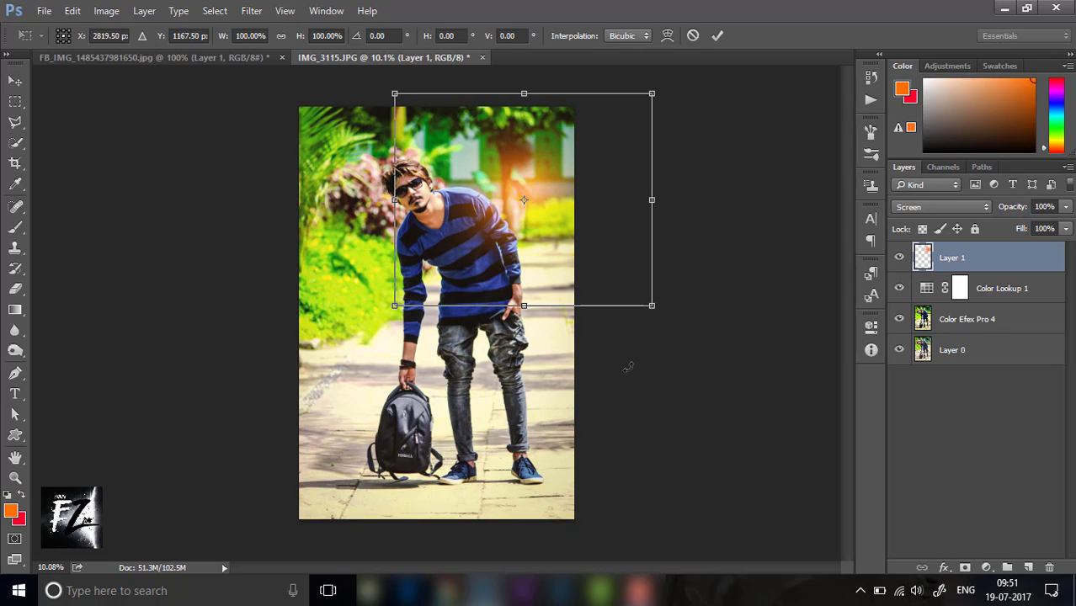
pyautogui.moveTo(552, 249); pyautogui.dragTo(522, 213)
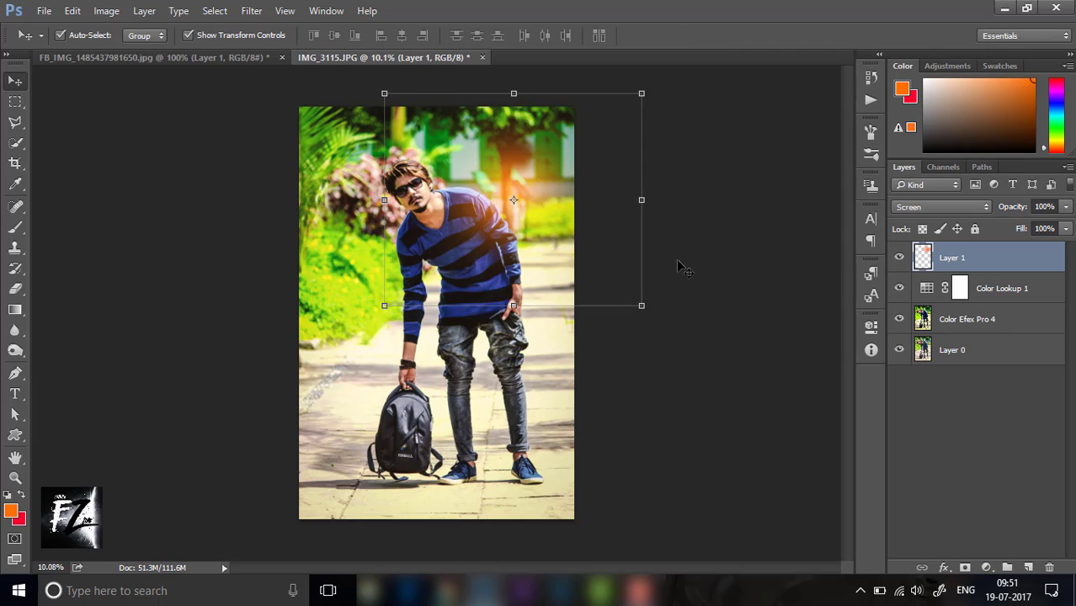
pyautogui.click(241, 59)
# Copy the Pz logo into the portrait, enlarge it and place it in the top-right corner.
pyautogui.moveTo(446, 316); pyautogui.dragTo(515, 220)
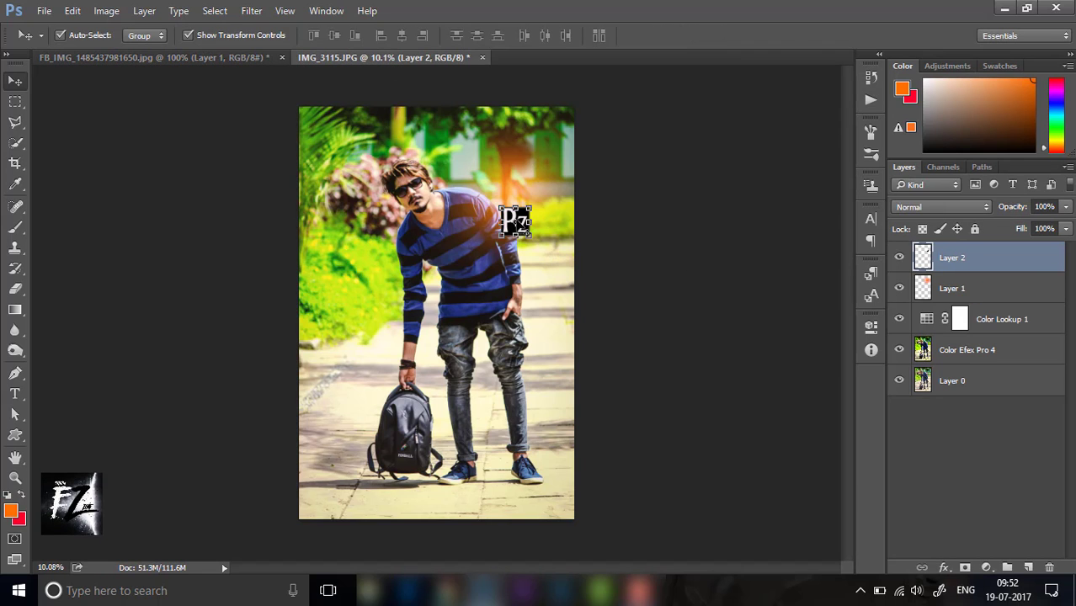
pyautogui.hotkey('ctrl', 't')
pyautogui.scroll(3, 518, 231)
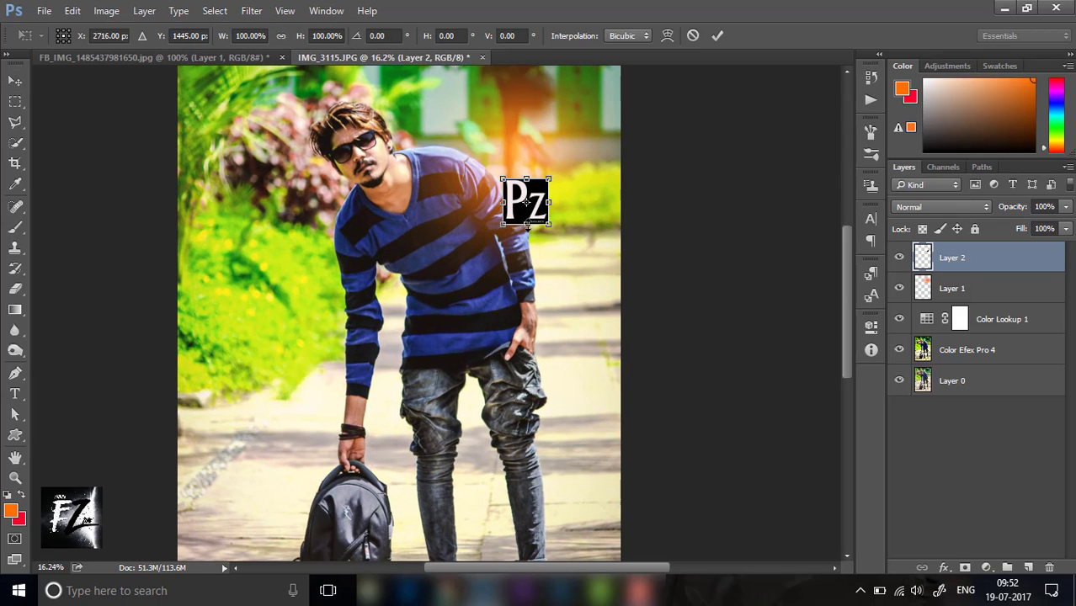
pyautogui.moveTo(523, 226); pyautogui.dragTo(601, 131)
pyautogui.scroll(3, 600, 130)
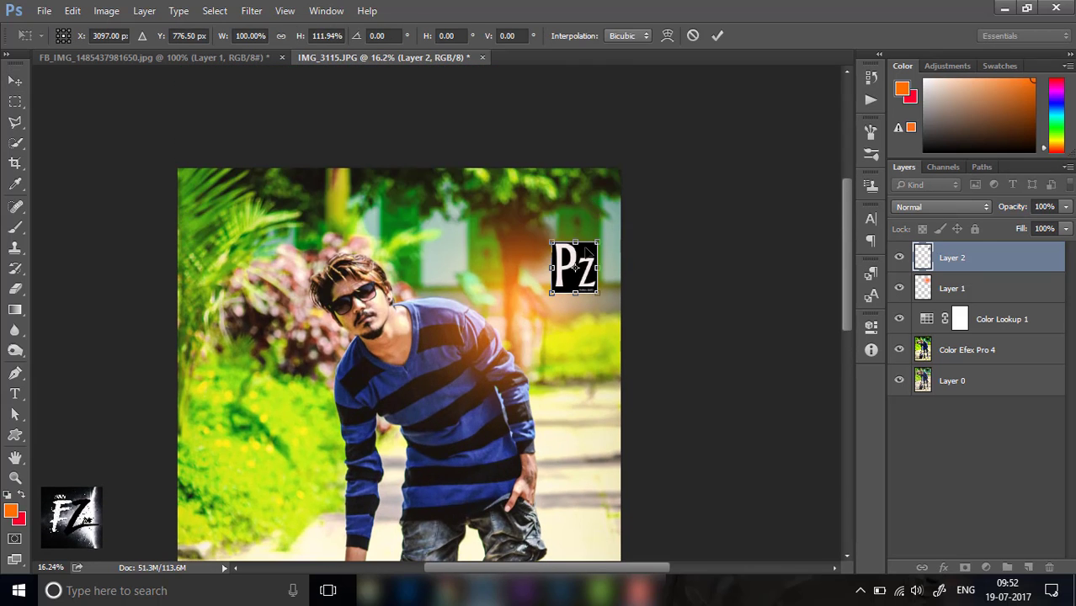
pyautogui.moveTo(593, 226); pyautogui.dragTo(595, 208)
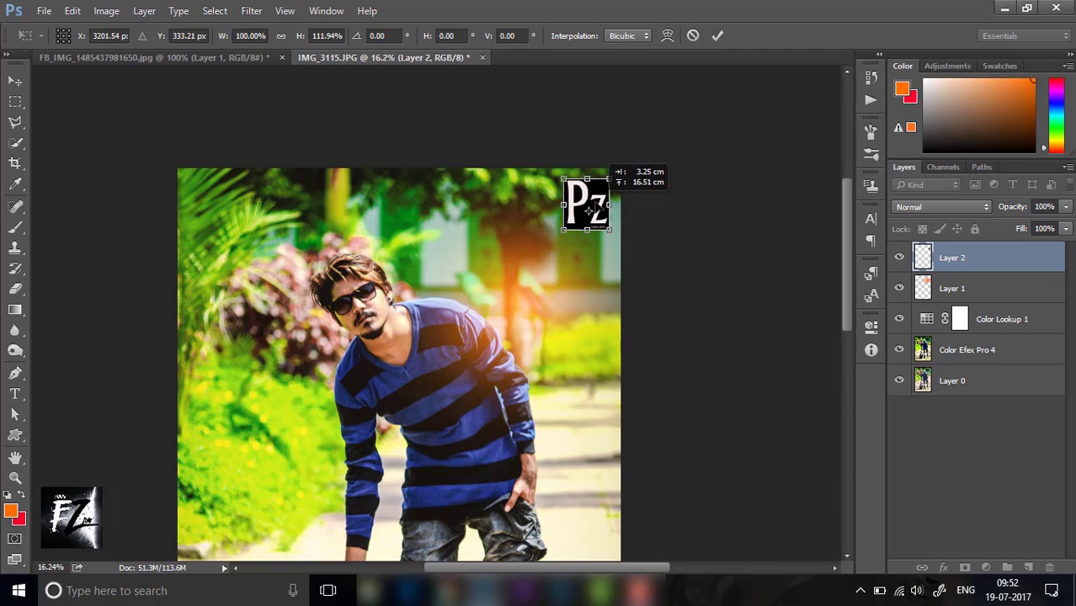
pyautogui.press('Return')
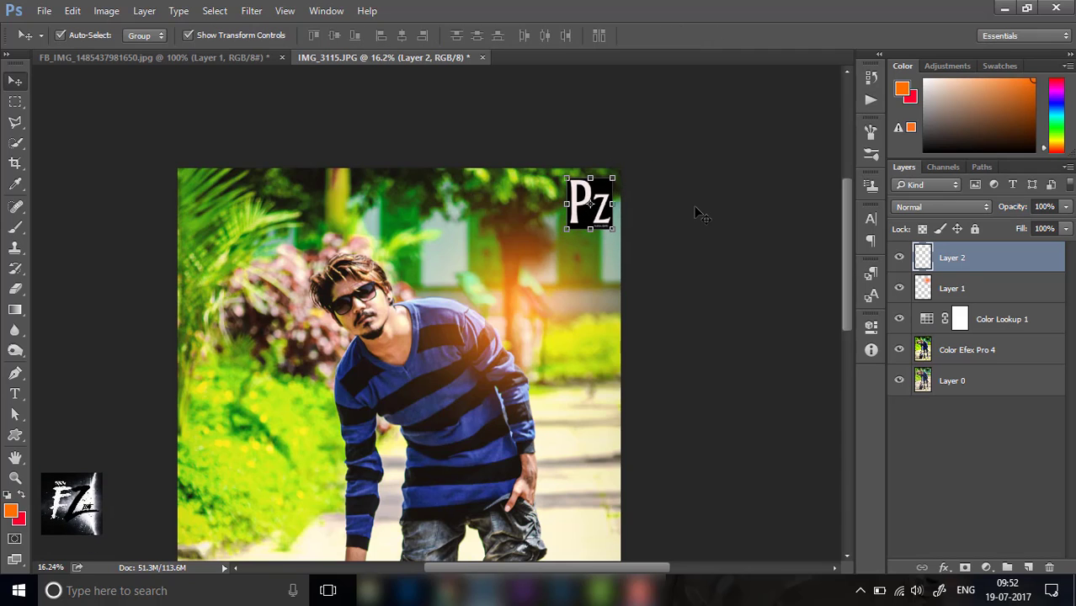
# Create a new empty Layer 3 directly above Layer 1.
pyautogui.click(796, 259)
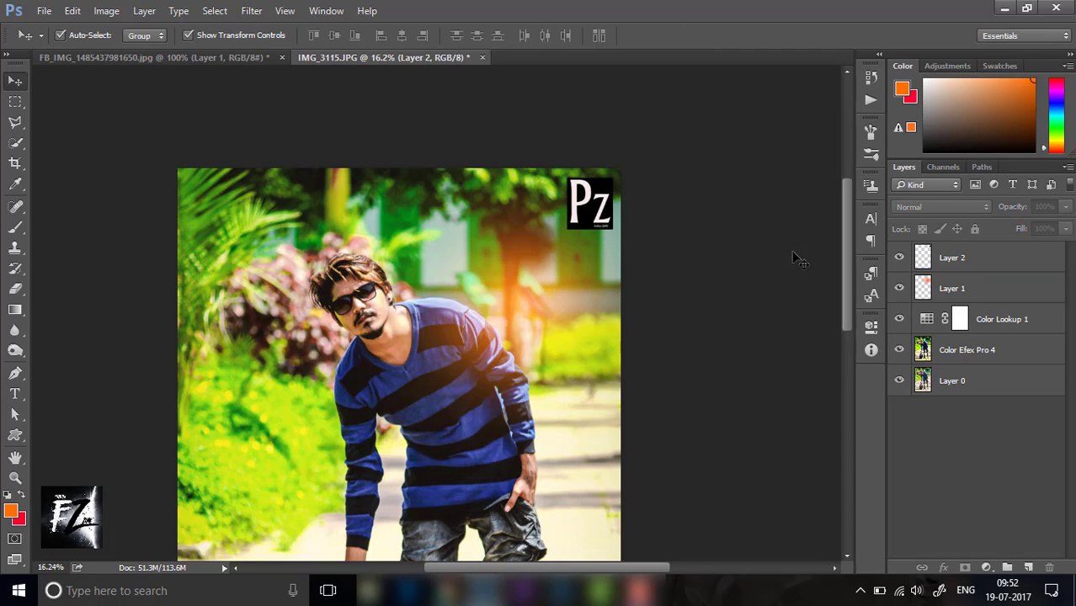
pyautogui.click(965, 288)
pyautogui.click(1026, 568)
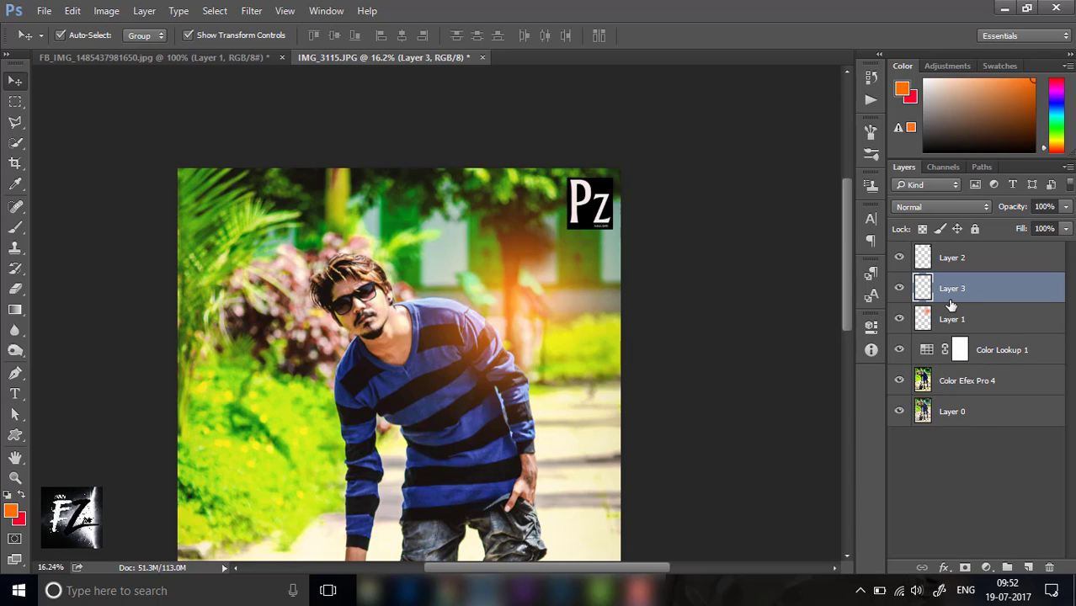
# Fill a rectangle covering nearly the whole photo with black on Layer 3.
pyautogui.scroll(-2, 408, 287)
pyautogui.scroll(-2, 417, 282)
pyautogui.scroll(1, 429, 276)
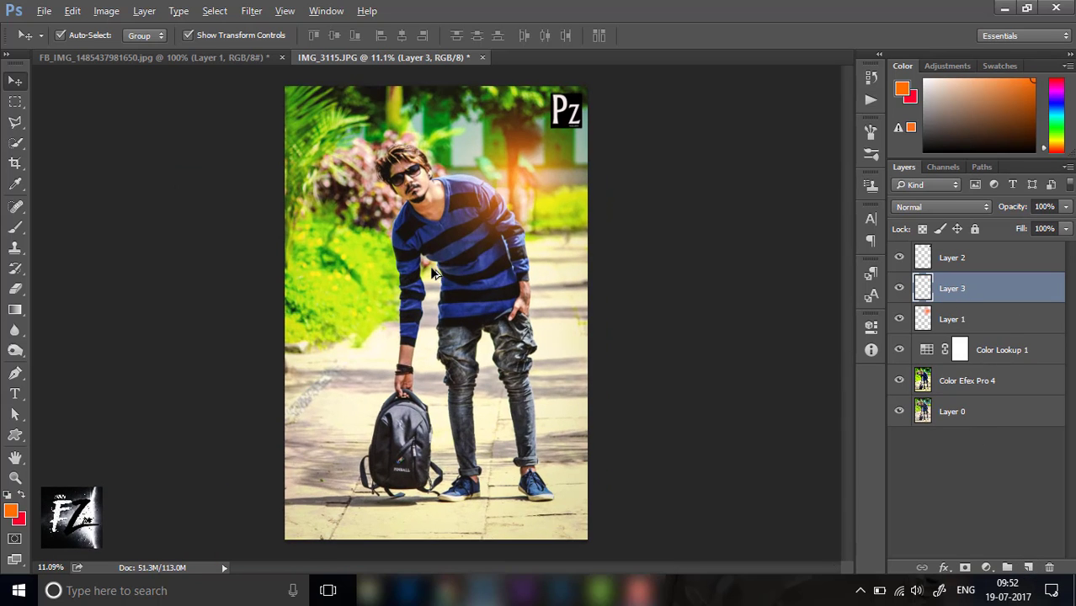
pyautogui.click(15, 102)
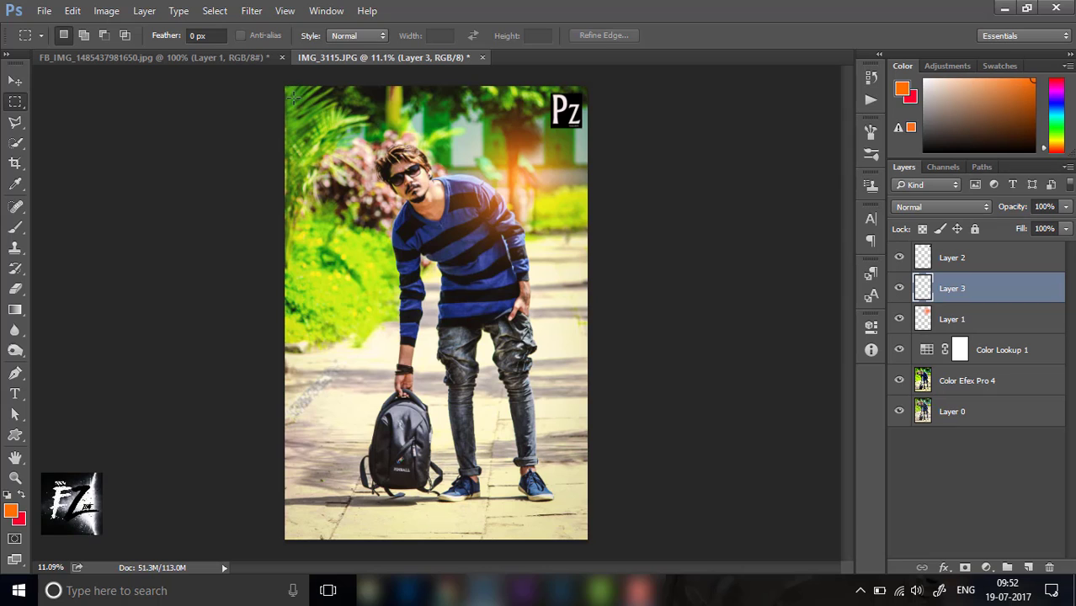
pyautogui.moveTo(290, 89); pyautogui.dragTo(582, 534)
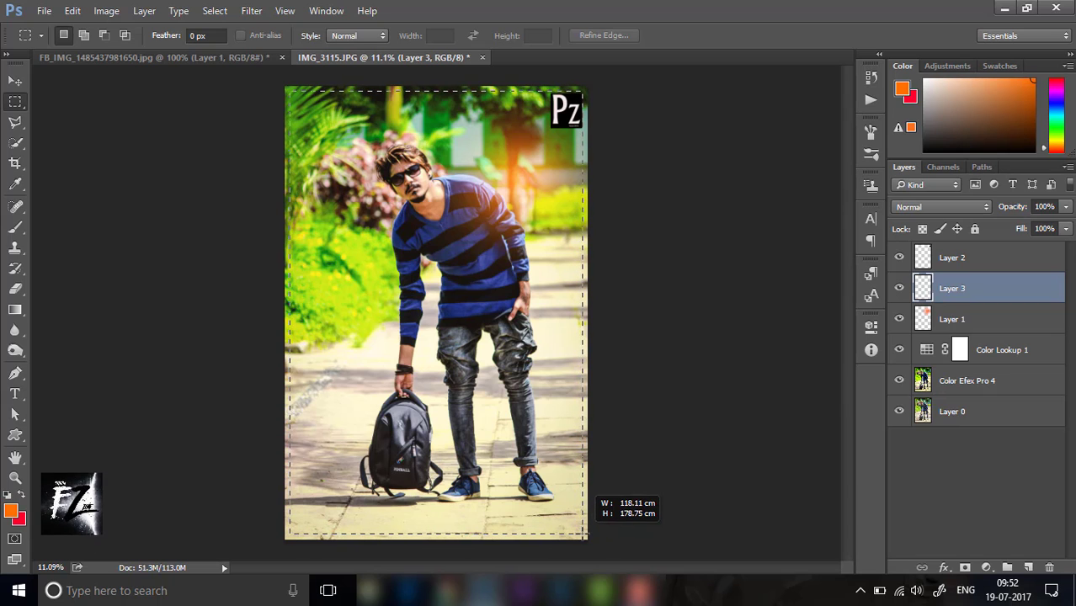
pyautogui.moveTo(582, 534); pyautogui.dragTo(585, 534)
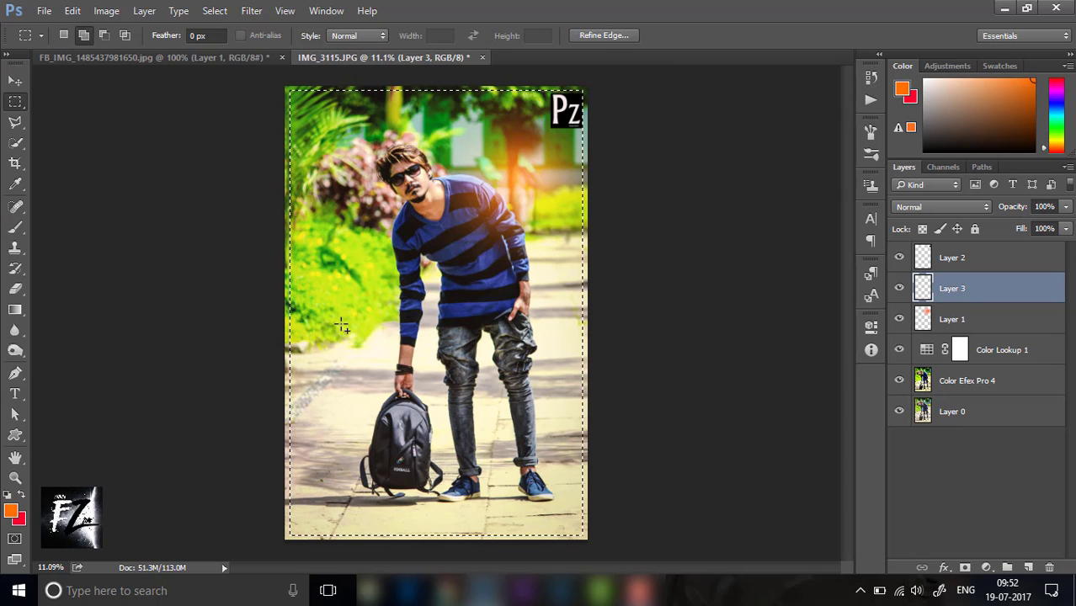
pyautogui.hotkey('shift', 'F5')
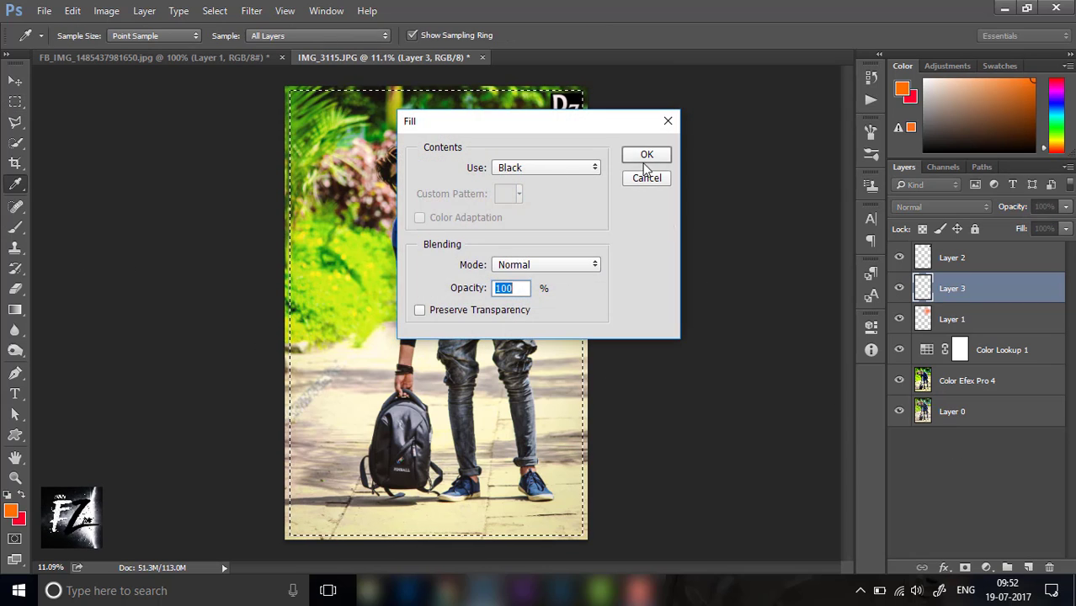
pyautogui.click(645, 153)
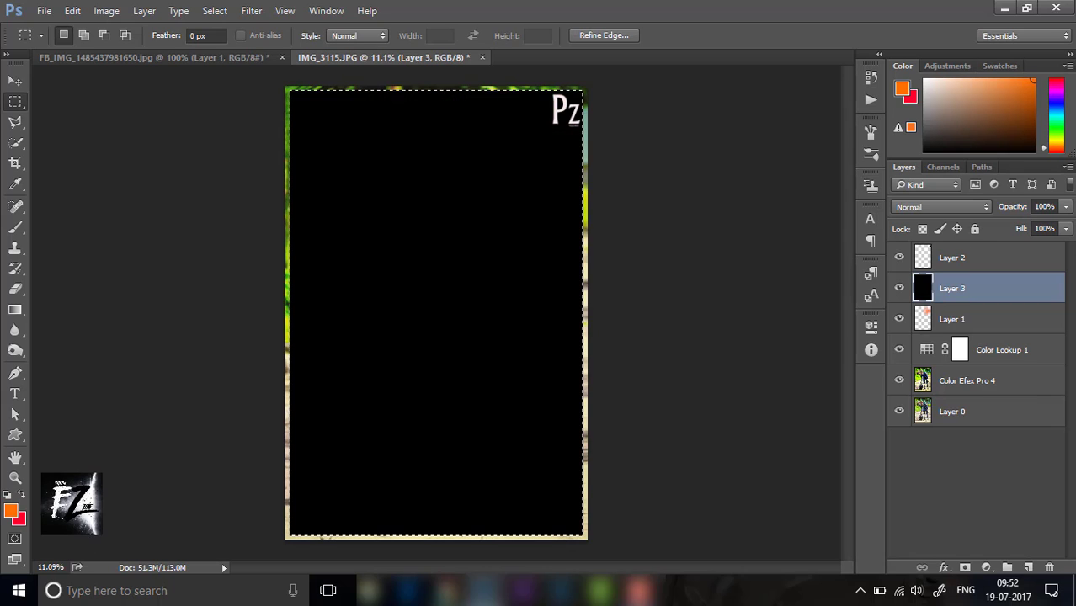
# Lower Layer 3's fill to 17% so the black only darkens the image.
pyautogui.click(1065, 229)
pyautogui.click(1005, 247)
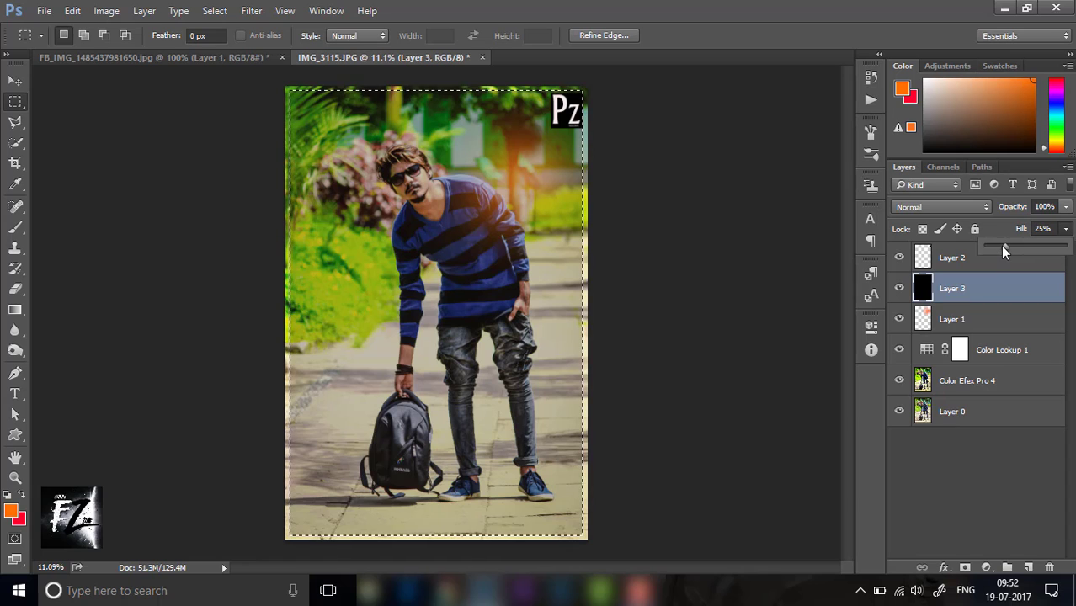
pyautogui.moveTo(988, 252); pyautogui.dragTo(997, 247)
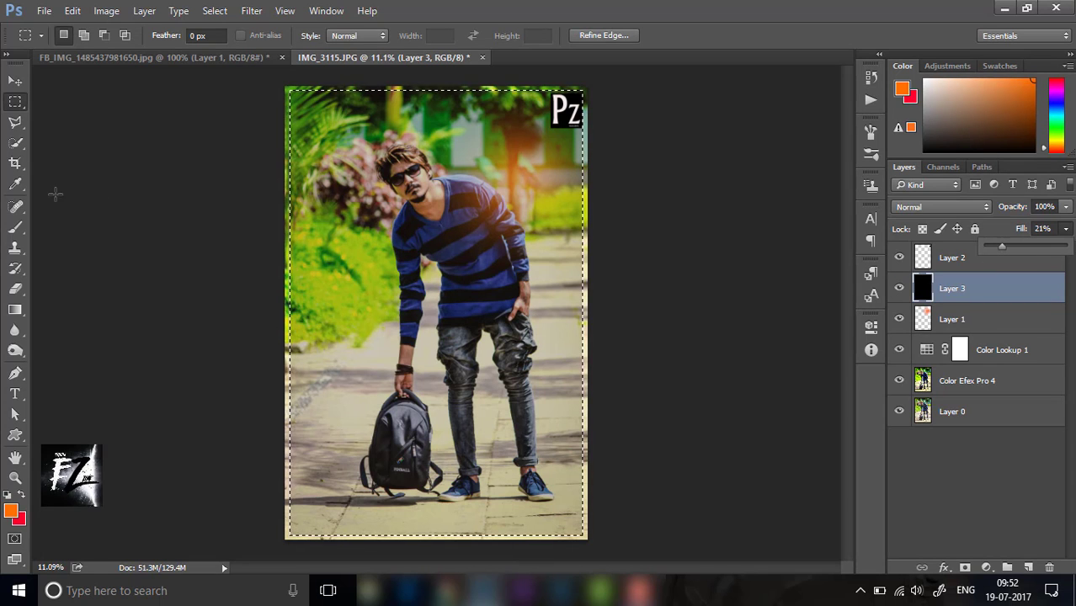
pyautogui.click(1044, 229)
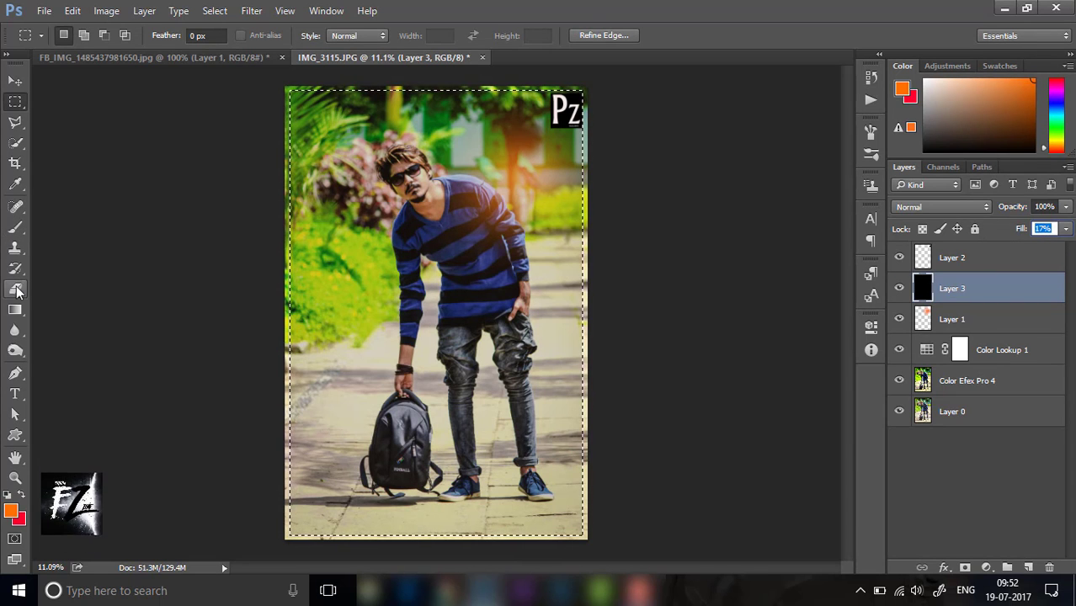
pyautogui.click(15, 288)
# Erase the black overlay from the man's chest, shirt, jeans, legs and the central foliage.
pyautogui.moveTo(433, 244)
pyautogui.mouseDown()
pyautogui.moveTo(470, 227)
pyautogui.moveTo(375, 177)
pyautogui.moveTo(404, 190)
pyautogui.mouseUp()
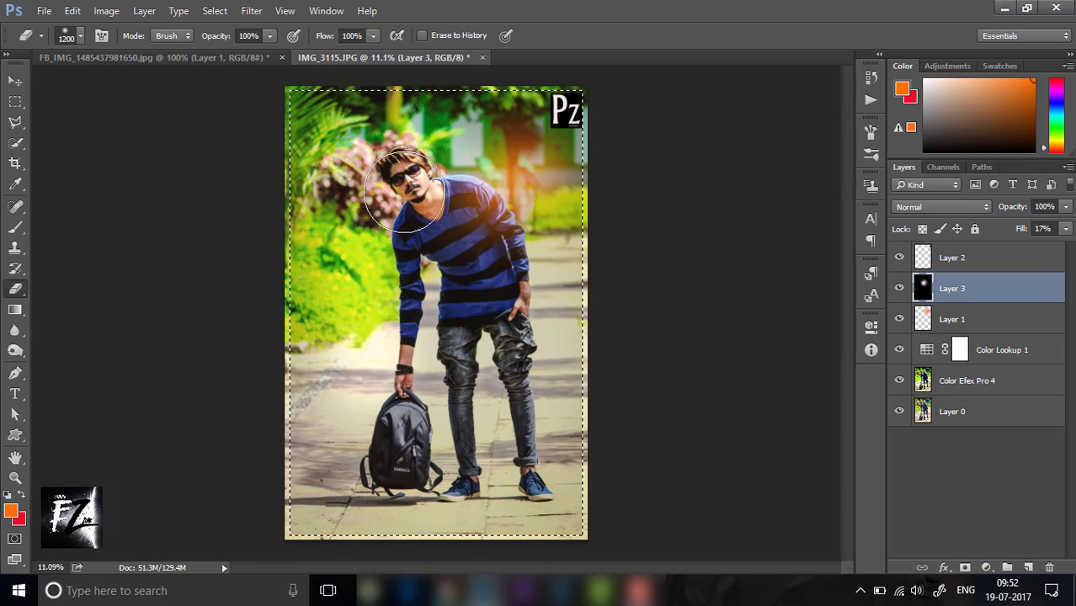
pyautogui.moveTo(507, 268)
pyautogui.mouseDown()
pyautogui.moveTo(516, 132)
pyautogui.moveTo(512, 265)
pyautogui.moveTo(530, 347)
pyautogui.moveTo(518, 476)
pyautogui.moveTo(336, 475)
pyautogui.moveTo(349, 219)
pyautogui.moveTo(389, 172)
pyautogui.moveTo(441, 221)
pyautogui.mouseUp()
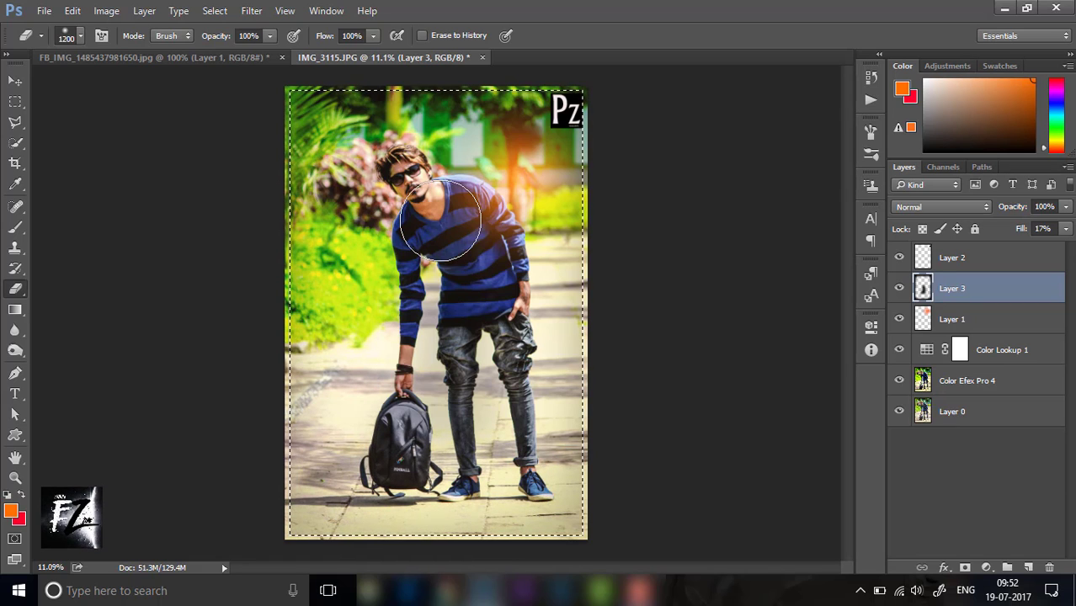
pyautogui.moveTo(401, 155)
pyautogui.mouseDown()
pyautogui.moveTo(336, 145)
pyautogui.moveTo(518, 142)
pyautogui.mouseUp()
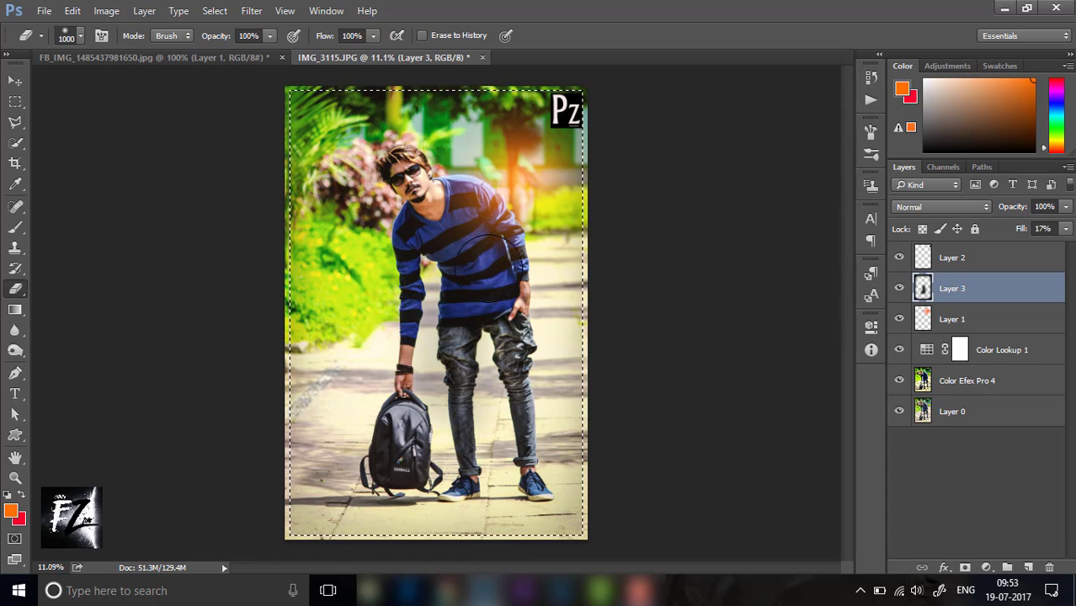
pyautogui.moveTo(498, 412); pyautogui.dragTo(503, 454)
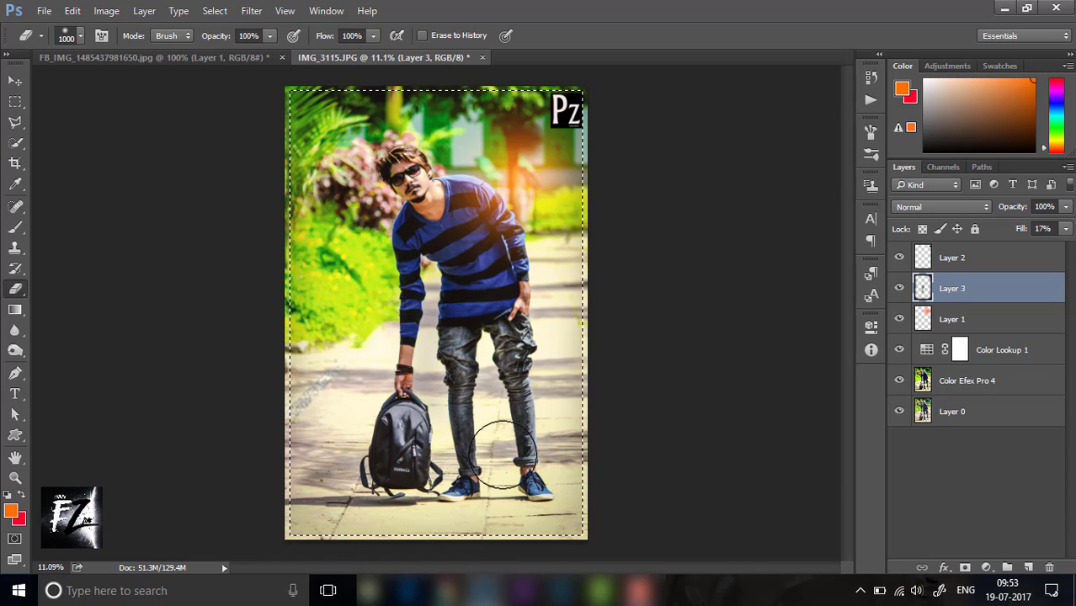
pyautogui.moveTo(417, 329); pyautogui.dragTo(447, 394)
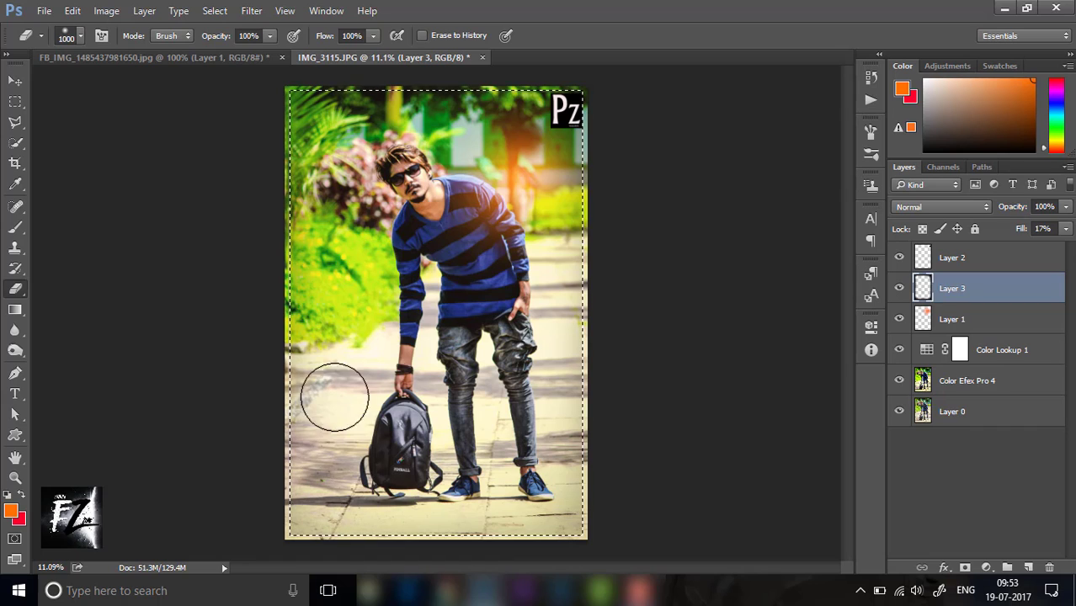
pyautogui.moveTo(334, 398); pyautogui.dragTo(495, 153)
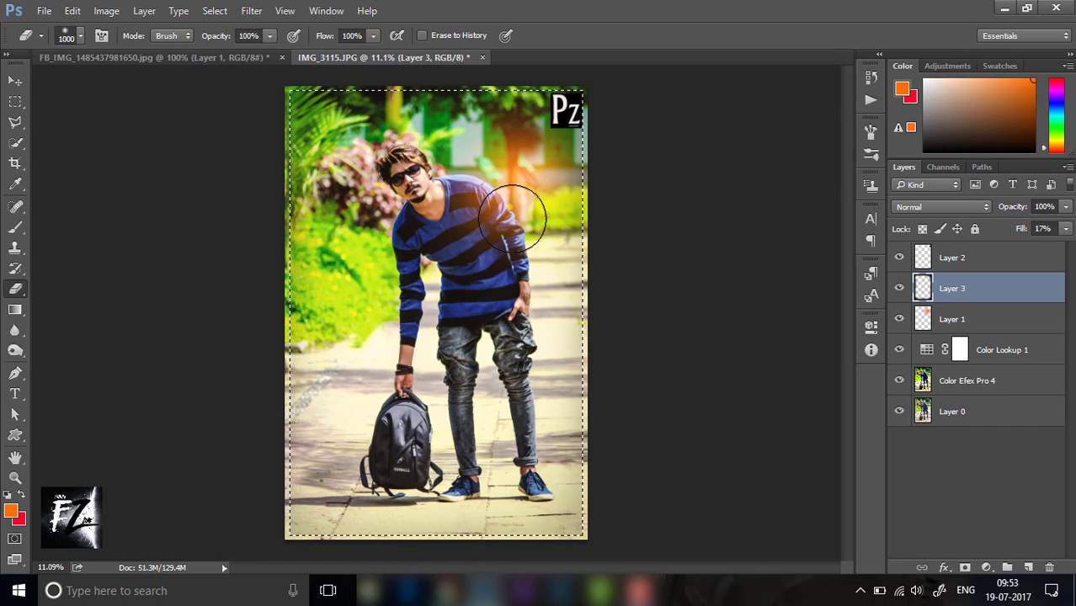
pyautogui.click(987, 381)
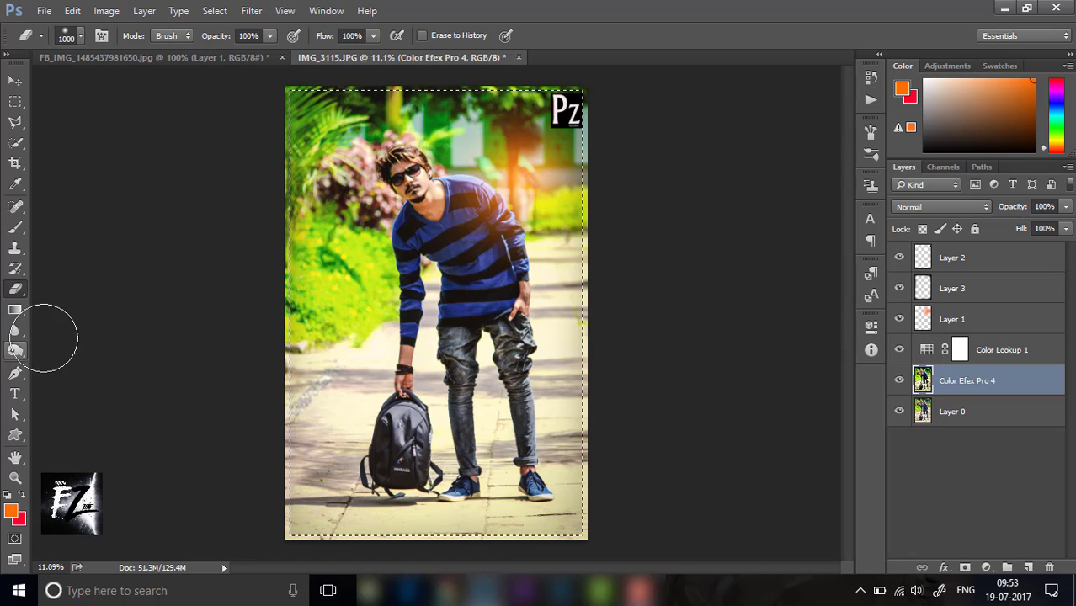
# Set up a 452 px soft toning brush (Midtones, 60%) on the Color Efex Pro 4 layer.
pyautogui.moveTo(308, 126); pyautogui.dragTo(324, 143)
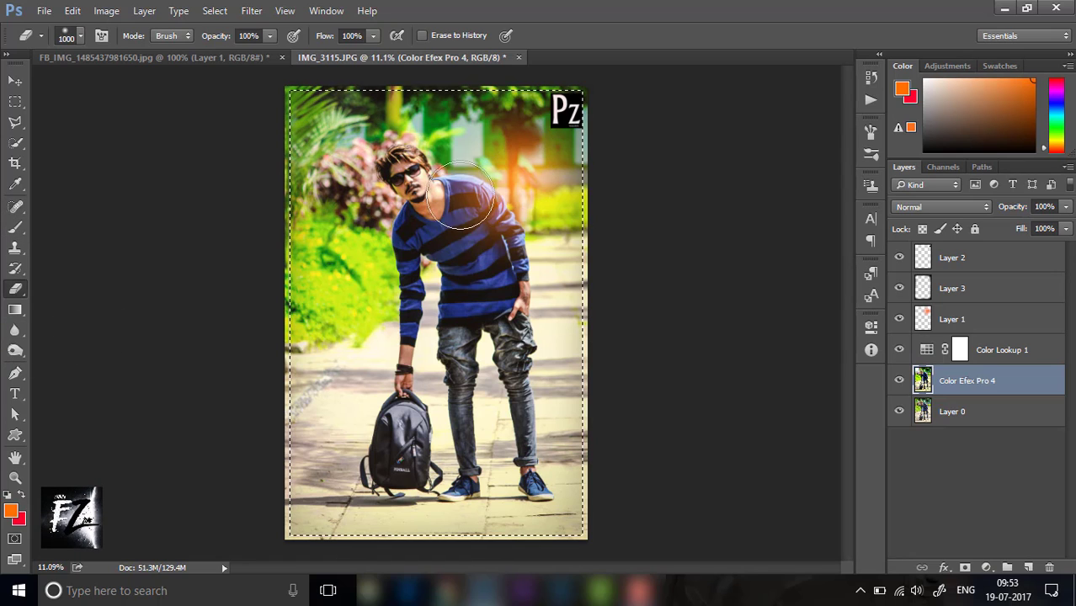
pyautogui.hotkey('alt', ']')
pyautogui.hotkey('alt', ']')
pyautogui.hotkey('alt', ']')
pyautogui.press('o')
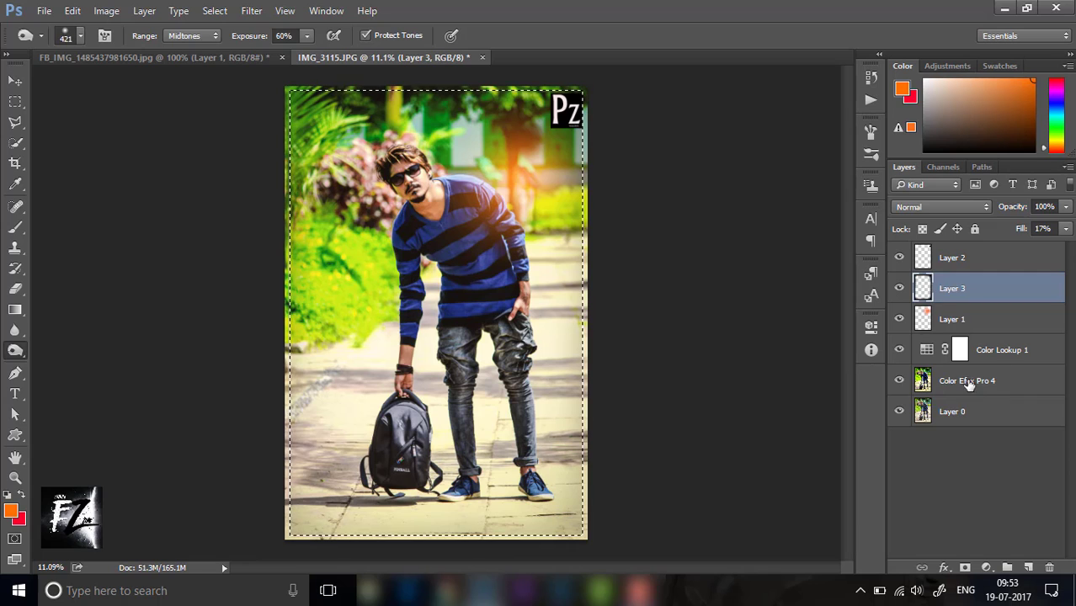
pyautogui.click(968, 383)
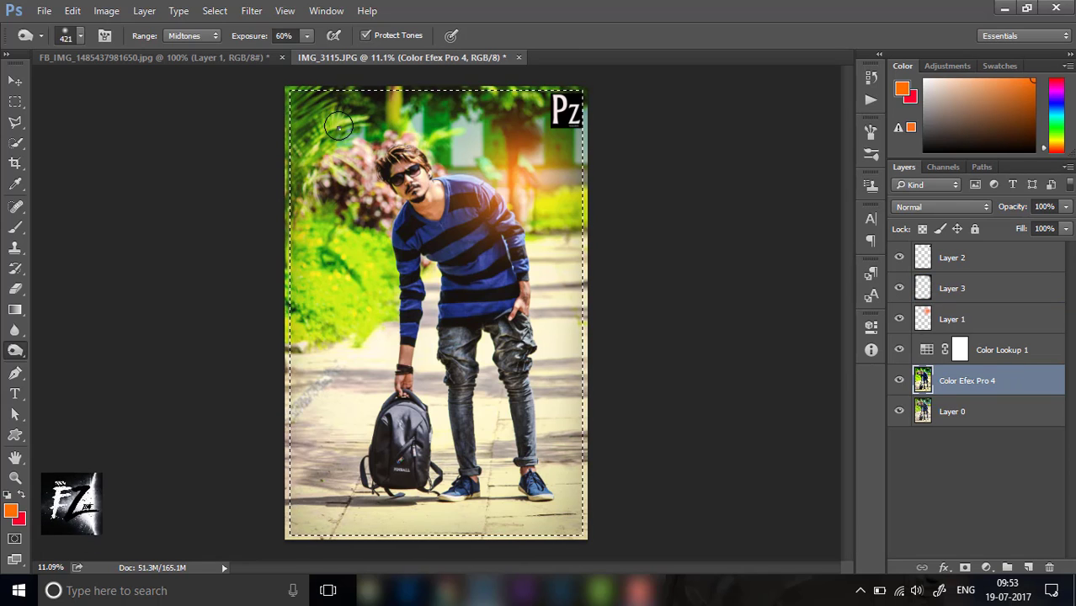
pyautogui.rightClick(337, 128)
pyautogui.click(464, 105)
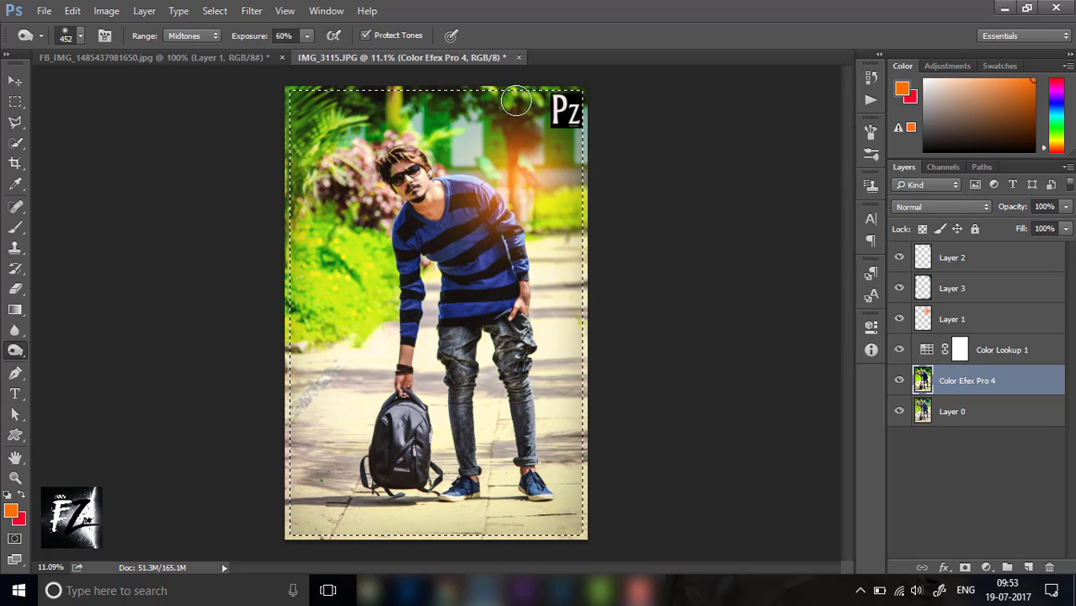
# Darken the foliage at the upper left, top right, above the head and the left bushes.
pyautogui.moveTo(352, 137); pyautogui.dragTo(328, 174)
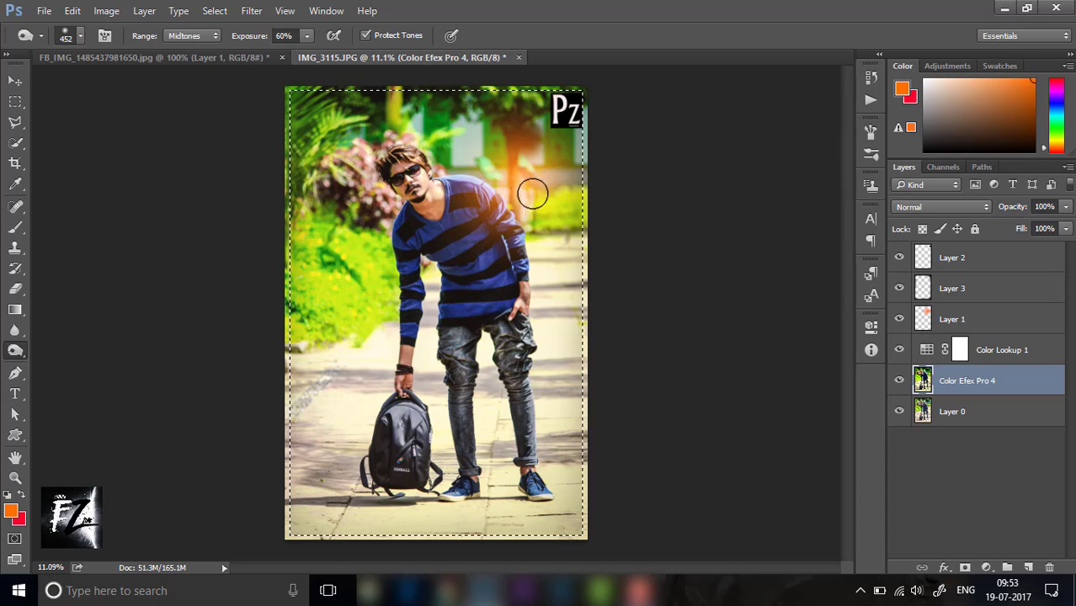
pyautogui.moveTo(533, 189)
pyautogui.mouseDown()
pyautogui.moveTo(567, 191)
pyautogui.moveTo(533, 211)
pyautogui.moveTo(569, 231)
pyautogui.mouseUp()
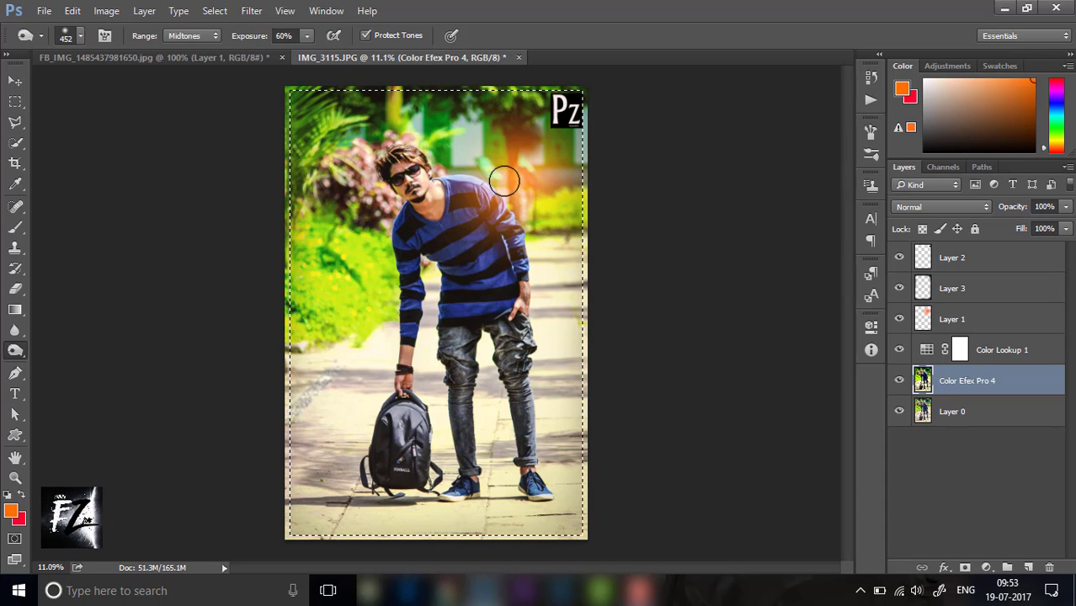
pyautogui.moveTo(504, 181)
pyautogui.mouseDown()
pyautogui.moveTo(459, 143)
pyautogui.moveTo(457, 156)
pyautogui.moveTo(417, 122)
pyautogui.moveTo(364, 107)
pyautogui.mouseUp()
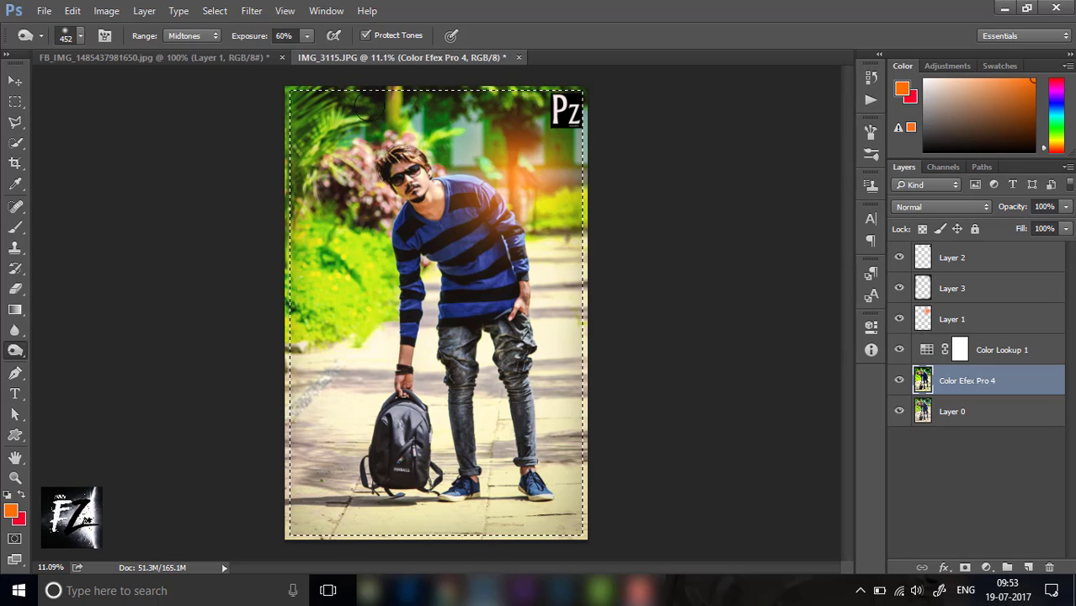
pyautogui.moveTo(325, 154)
pyautogui.mouseDown()
pyautogui.moveTo(337, 160)
pyautogui.moveTo(324, 211)
pyautogui.moveTo(333, 254)
pyautogui.mouseUp()
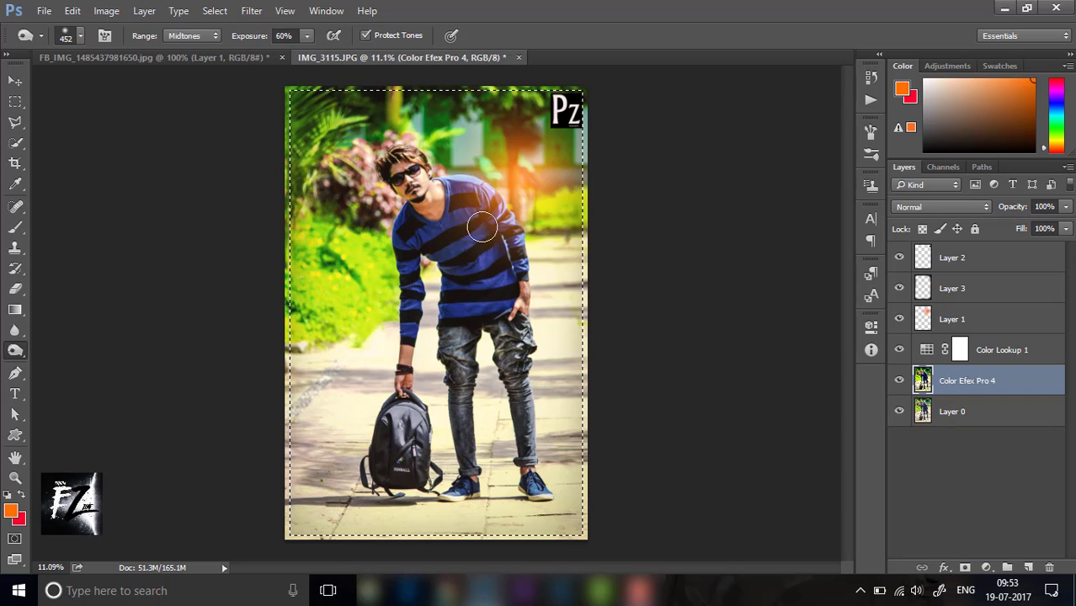
# Switch to the Polygonal Lasso tool and scroll the view down.
pyautogui.click(22, 129)
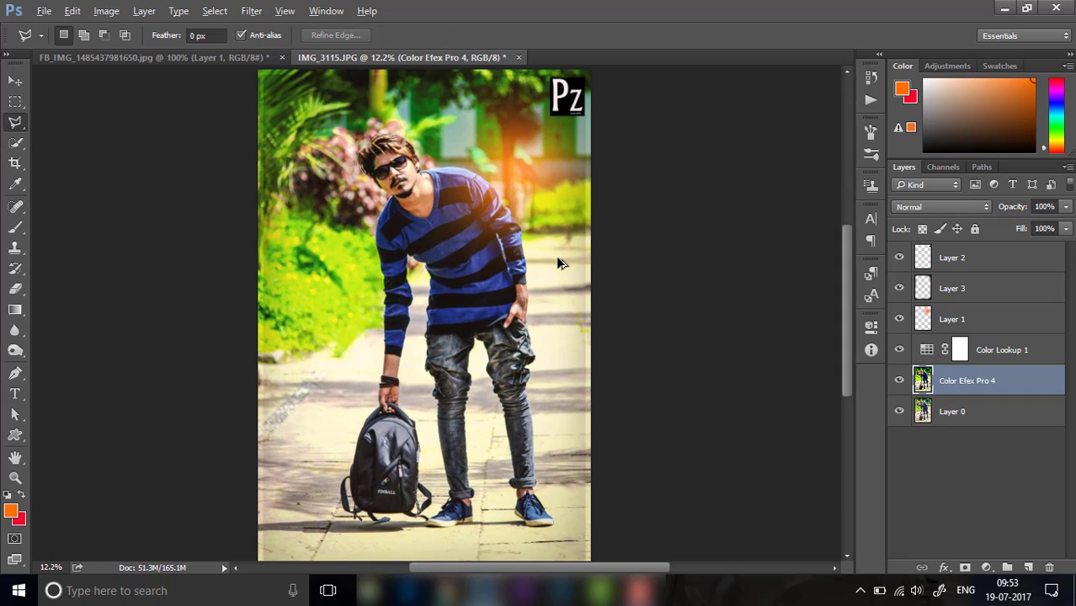
pyautogui.scroll(-1, 564, 255)
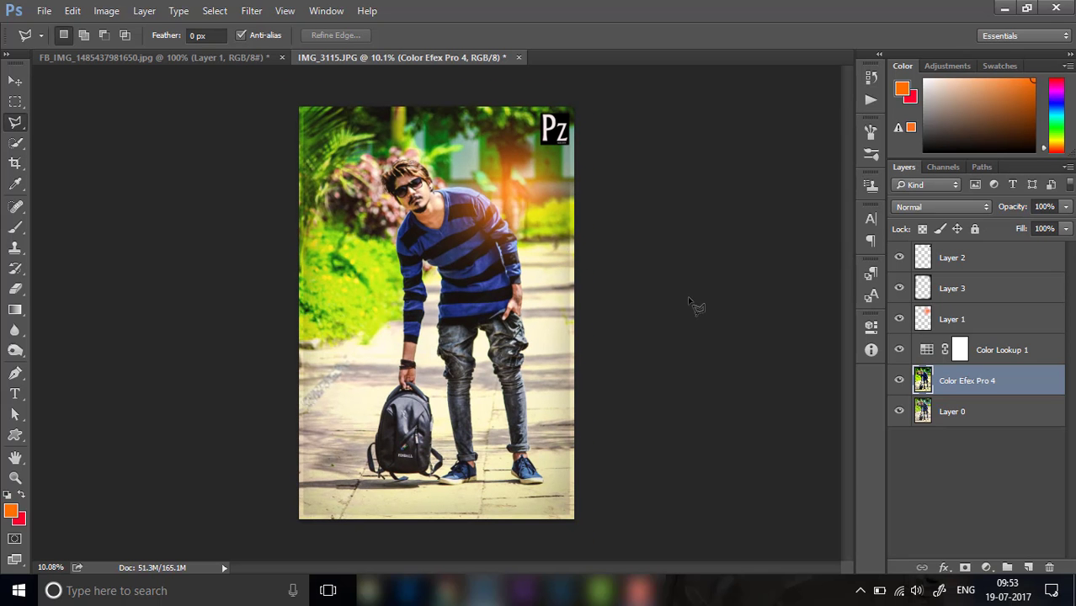